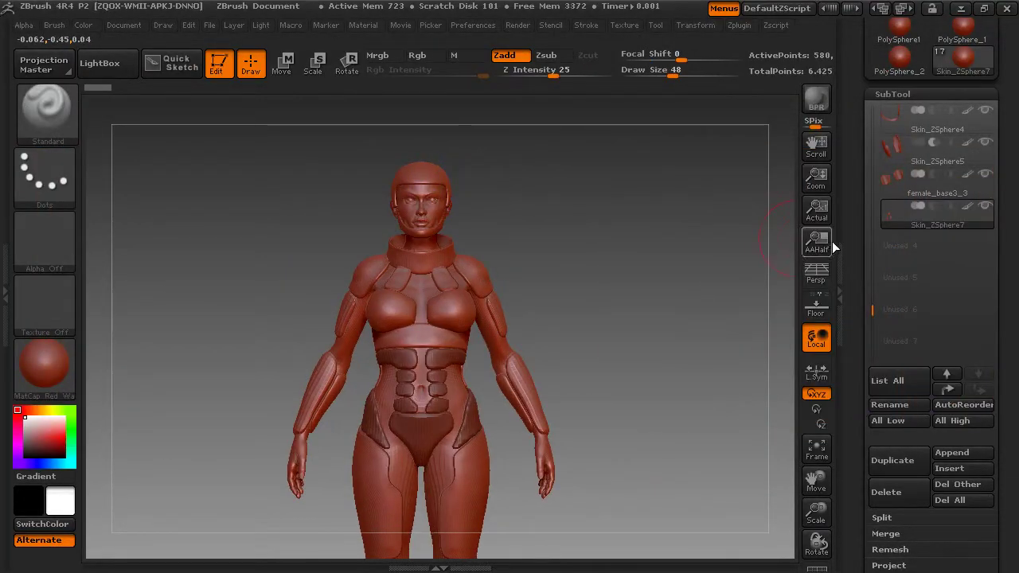
- Append a PolySphere subtool and frame the whole figure in view
left_click_drag(834, 243, 856, 164)
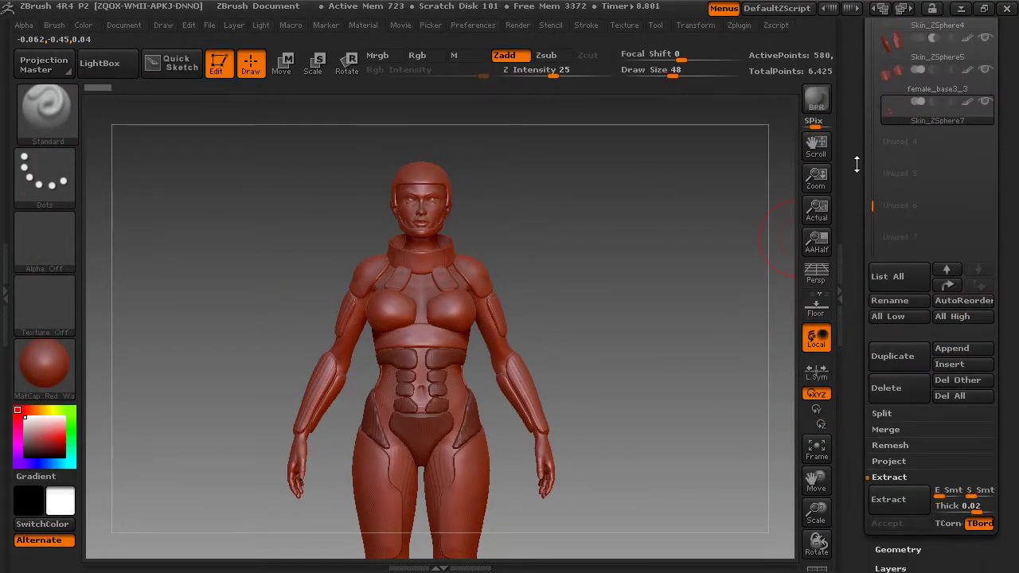
left_click(952, 348)
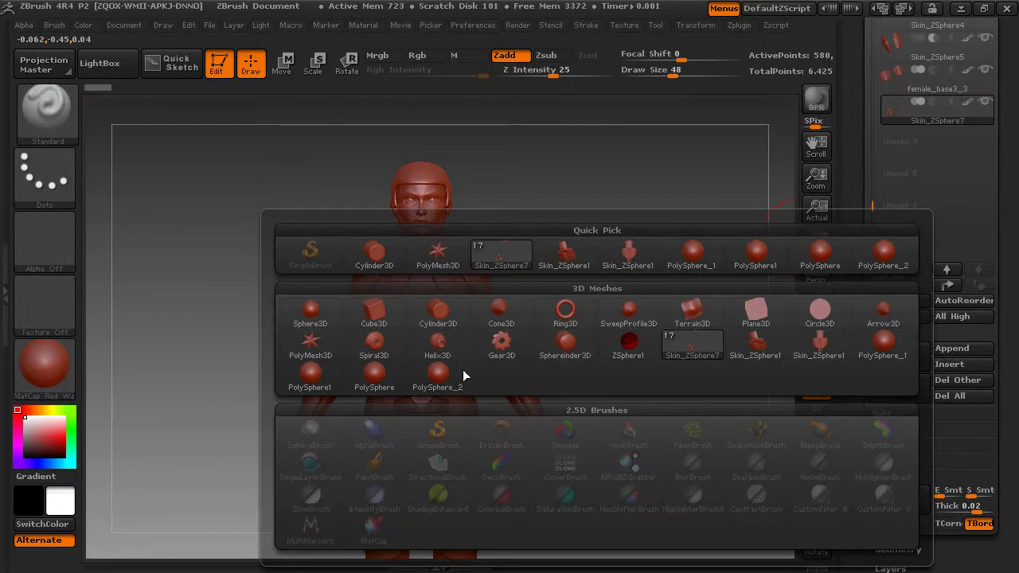
left_click(439, 374)
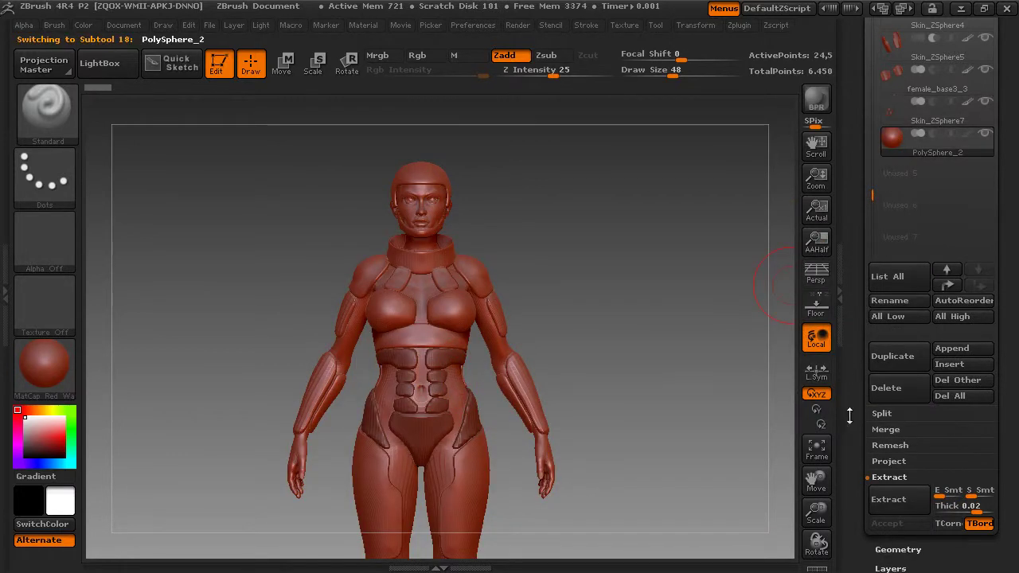
left_click_drag(816, 511, 814, 460)
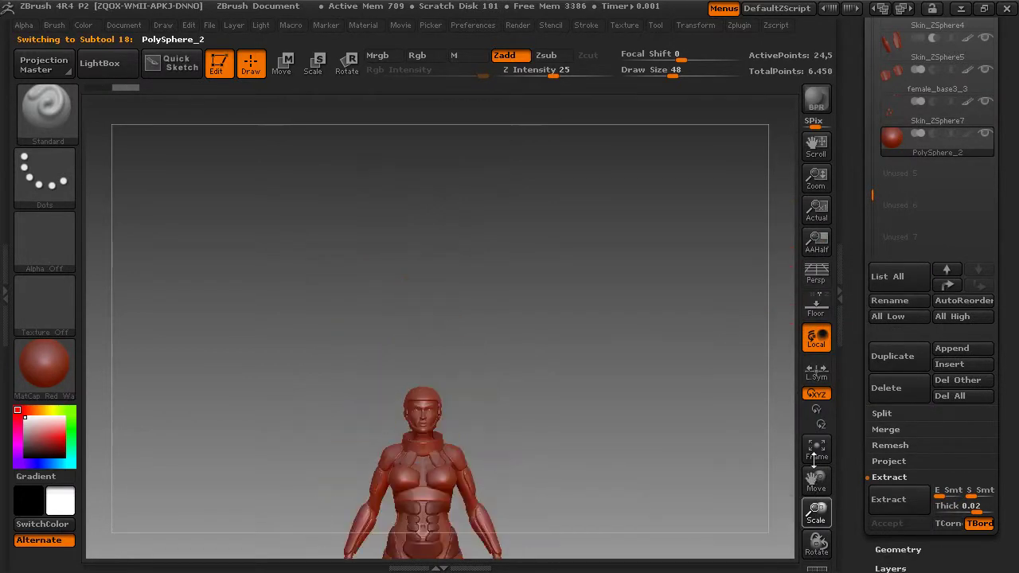
left_click(815, 450)
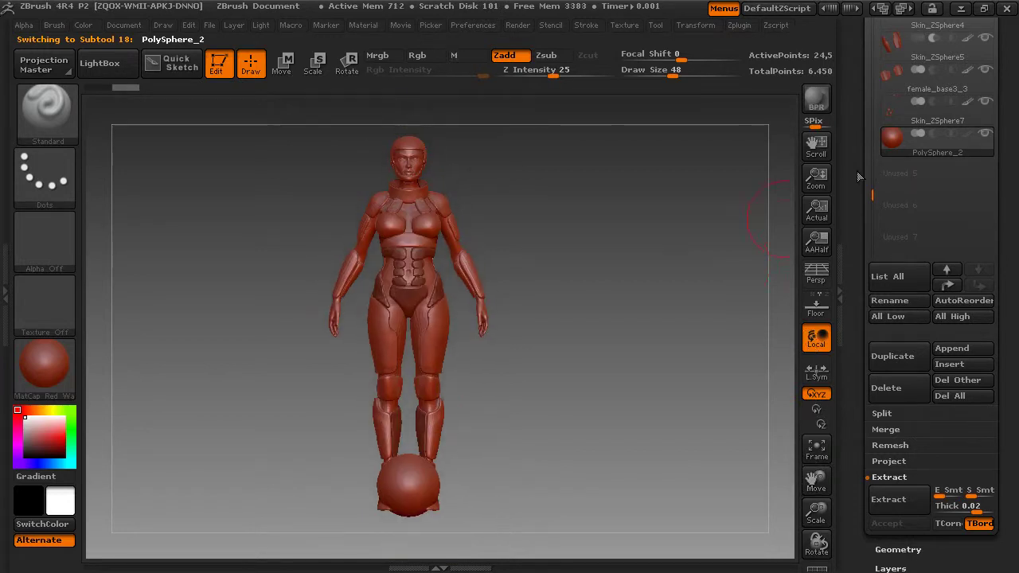
- Move the sphere up to the head and scale it into a round helmet shell
left_click_drag(573, 414, 504, 416)
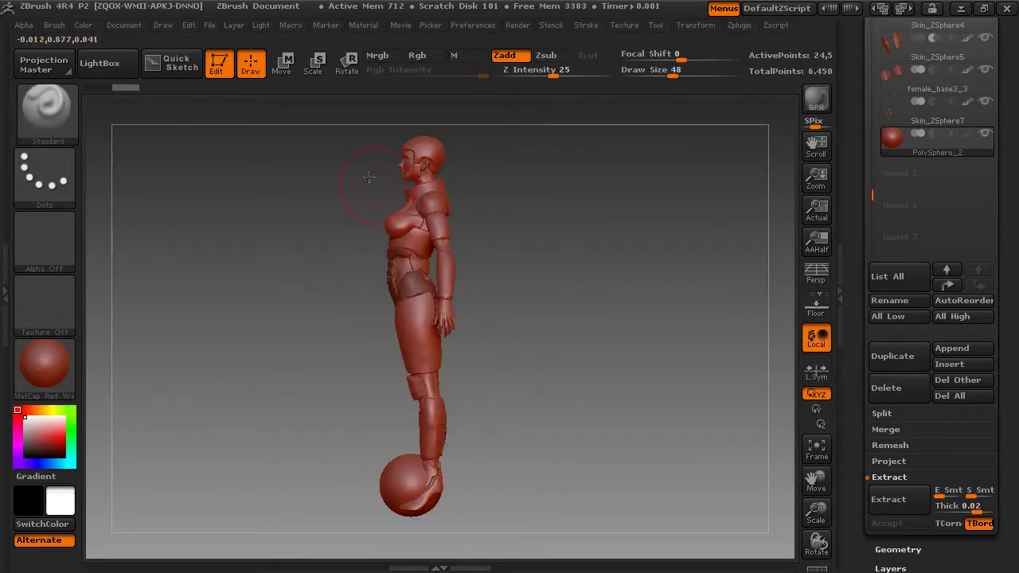
left_click(283, 64)
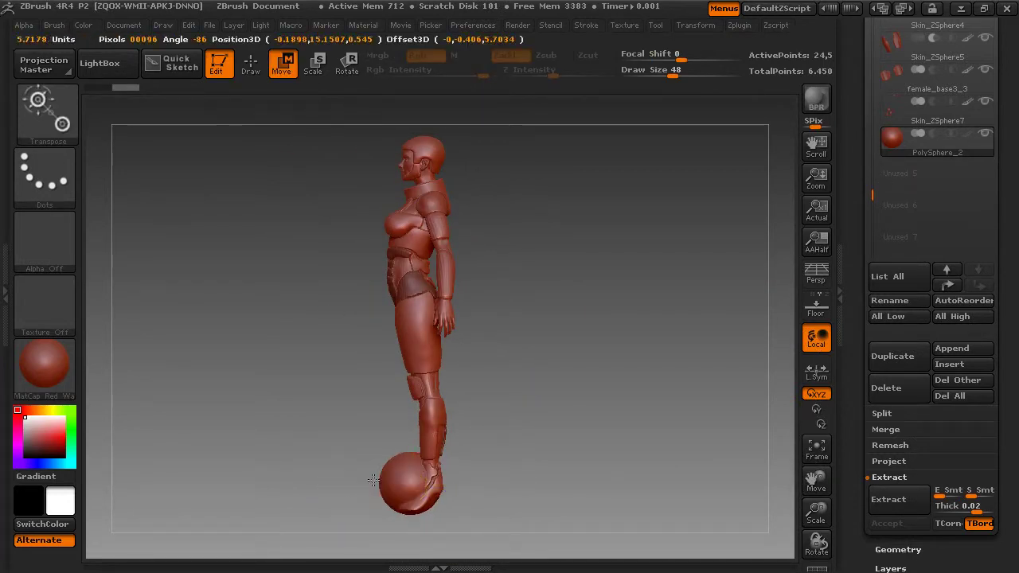
left_click_drag(372, 480, 373, 175)
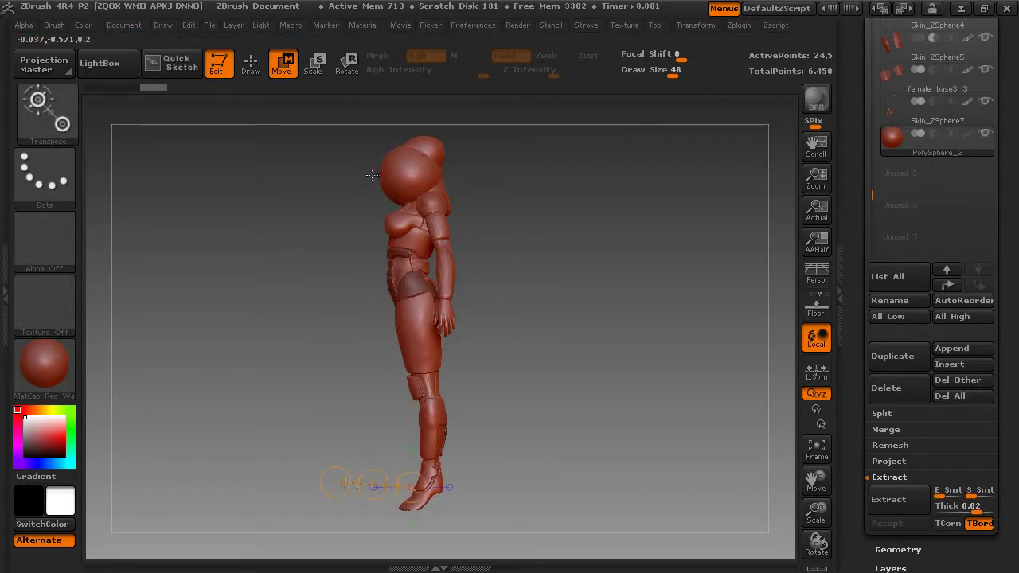
key("e")
mouse_move(408, 179)
left_mouse_down()
mouse_move(261, 191)
mouse_move(305, 183)
left_mouse_up()
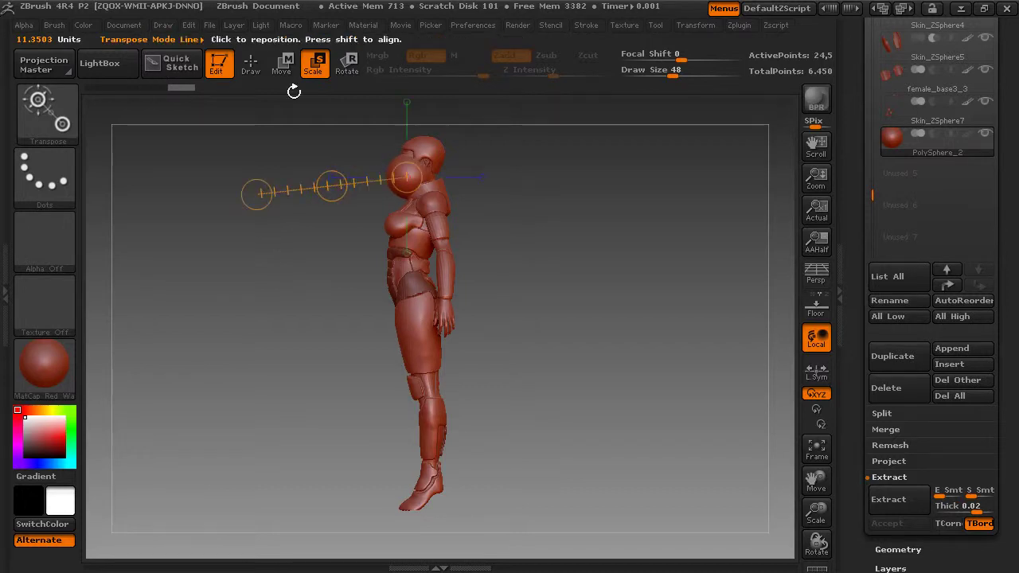
left_click(283, 64)
key("ctrl+z")
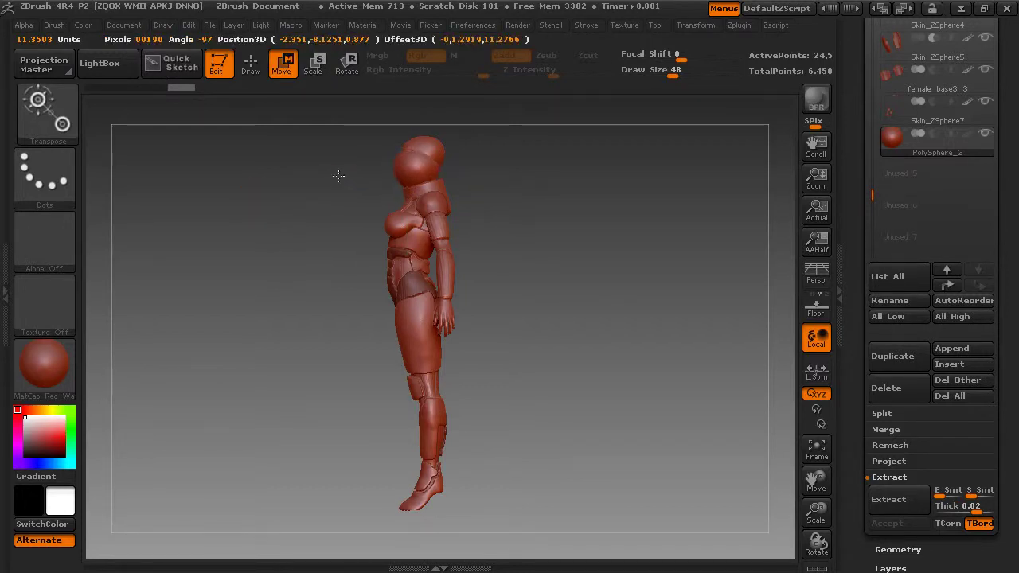
mouse_move(386, 178)
left_mouse_down()
mouse_move(255, 188)
mouse_move(596, 195)
mouse_move(563, 200)
mouse_move(668, 208)
left_mouse_up()
left_click_drag(817, 476, 815, 500)
- Push the helmet sphere's sides inward with the Move brush
left_click(251, 65)
left_click(48, 111)
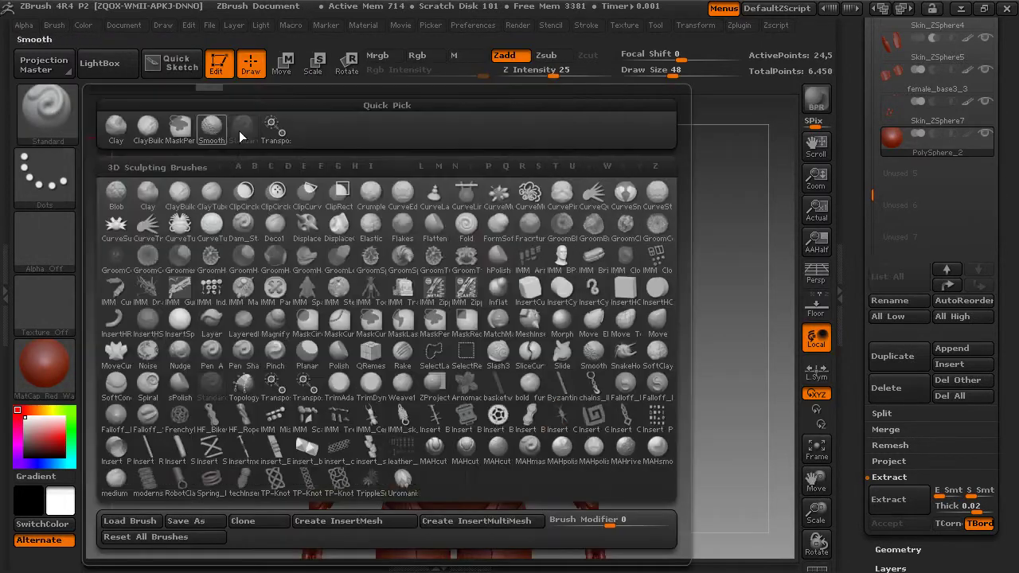
left_click(657, 322)
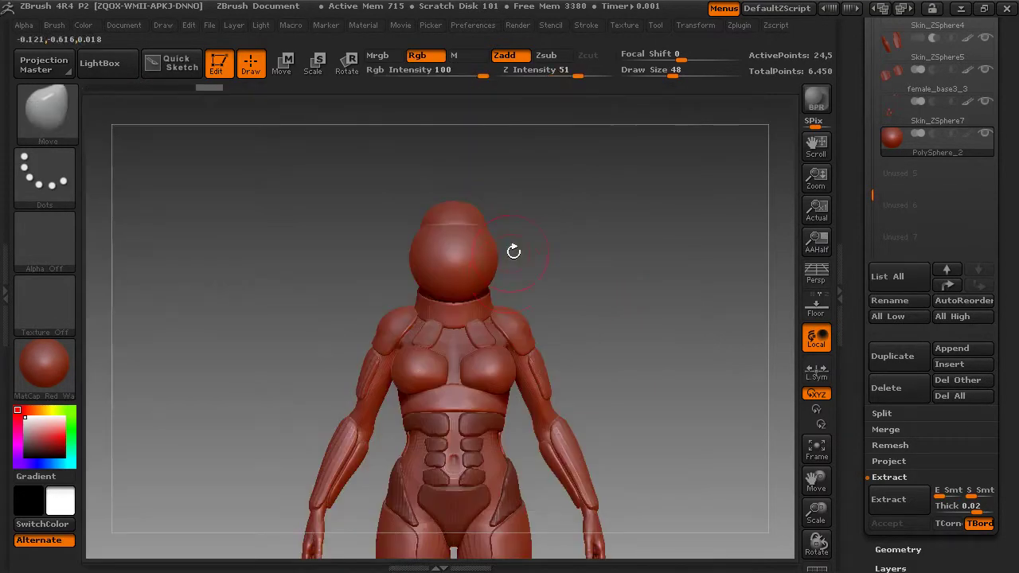
key("space")
left_click_drag(488, 255, 484, 254)
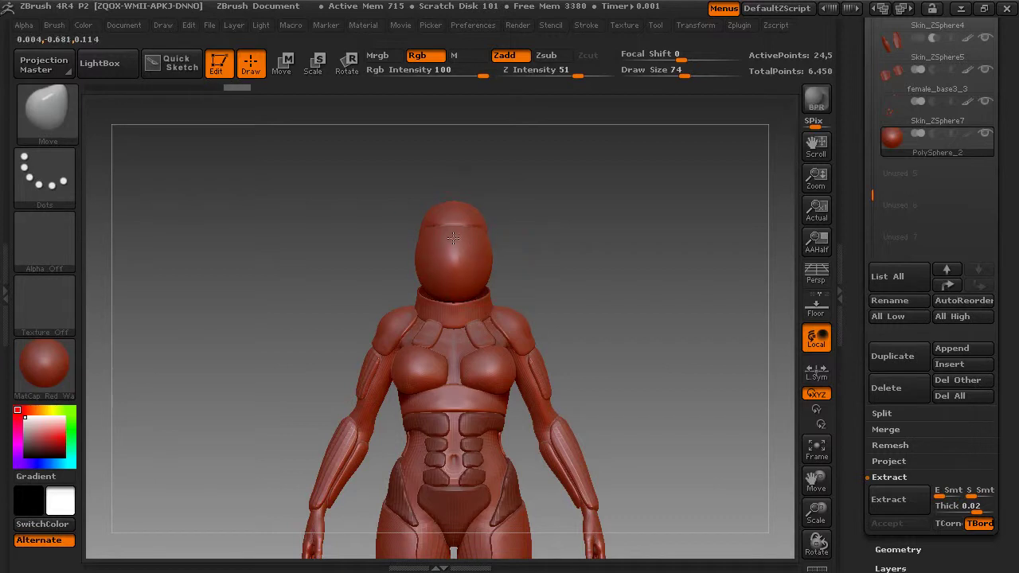
left_click_drag(453, 237, 522, 258)
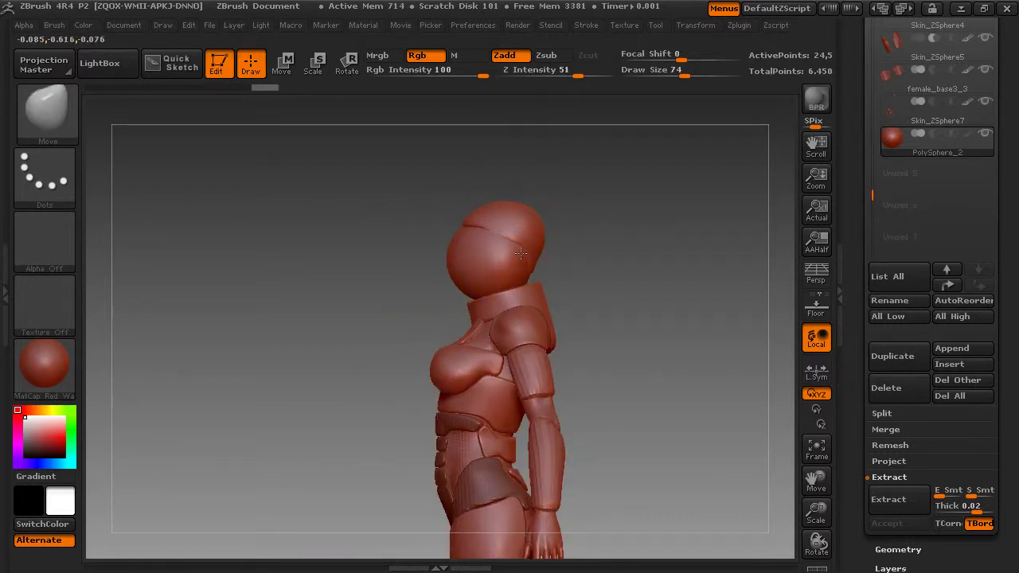
mouse_move(509, 195)
left_mouse_down()
mouse_move(654, 216)
mouse_move(629, 211)
left_mouse_up()
- Reduce the brush size and Shift-smooth the helmet surface
key("space")
left_click_drag(660, 177, 625, 177)
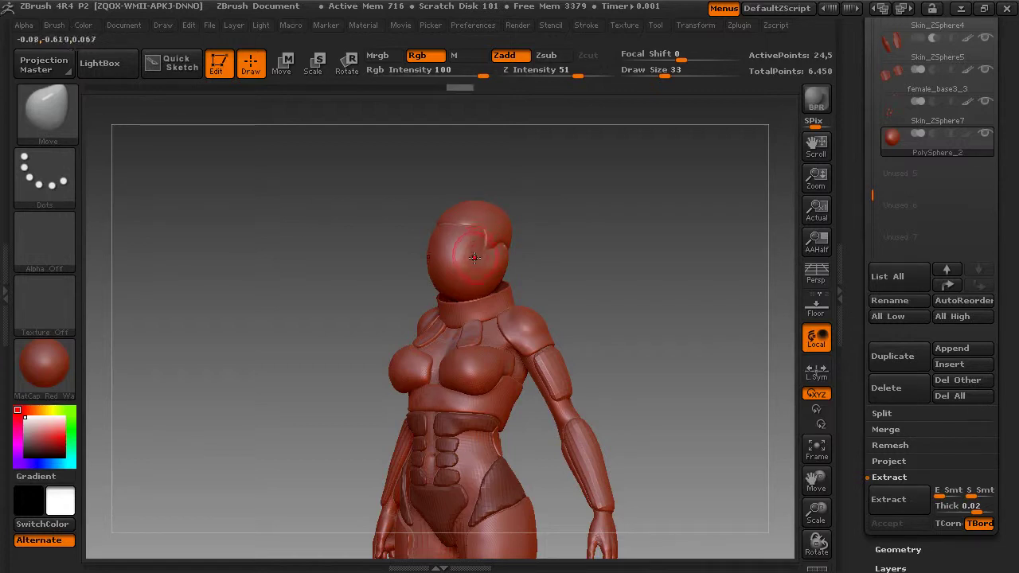
key("shift")
left_click_drag(582, 244, 516, 251)
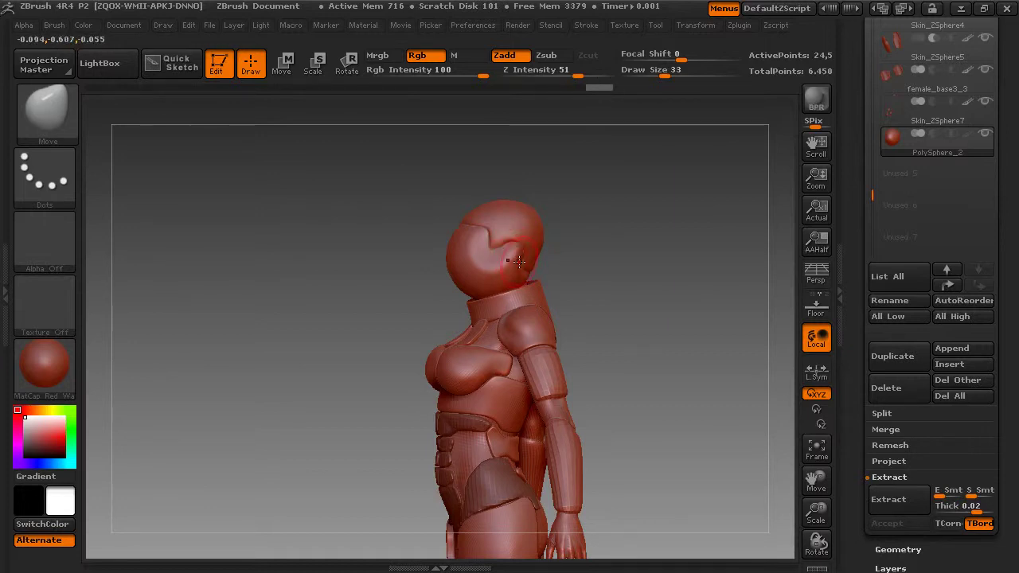
mouse_move(519, 260)
left_mouse_down()
mouse_move(595, 255)
mouse_move(607, 199)
left_mouse_up()
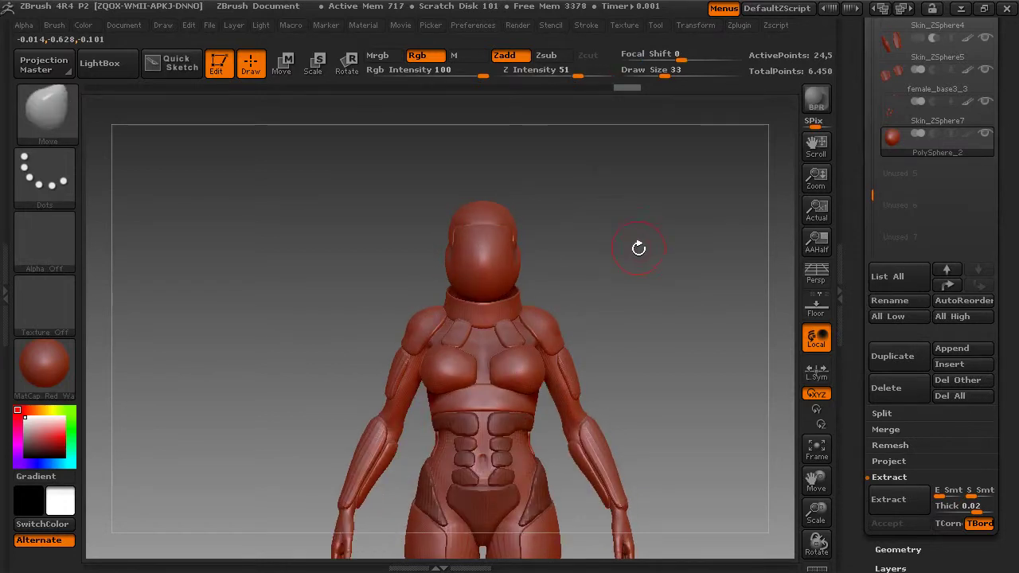
- Append a ZSphere subtool and scale it down inside the figure's hips
left_click(952, 348)
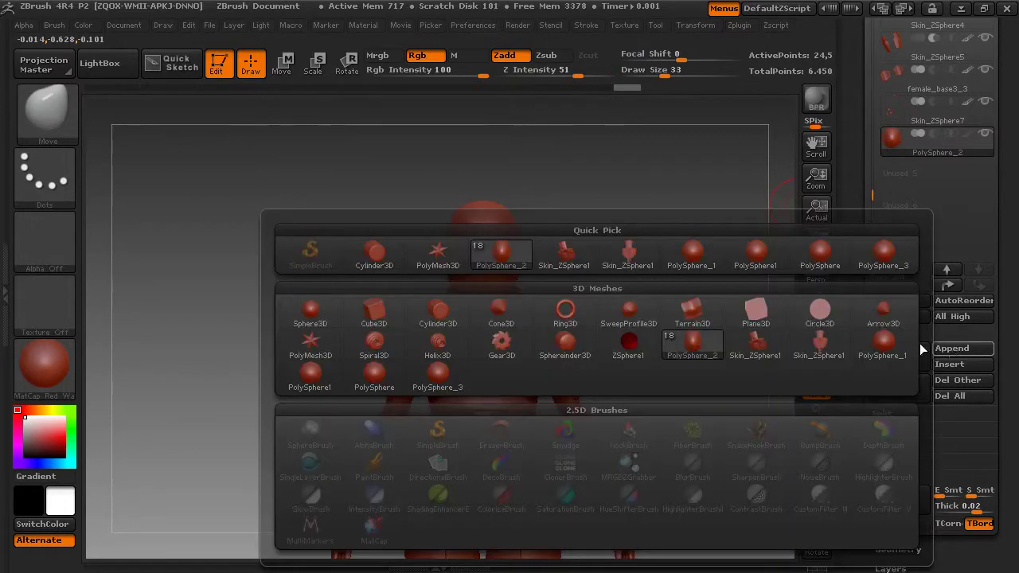
left_click(648, 346)
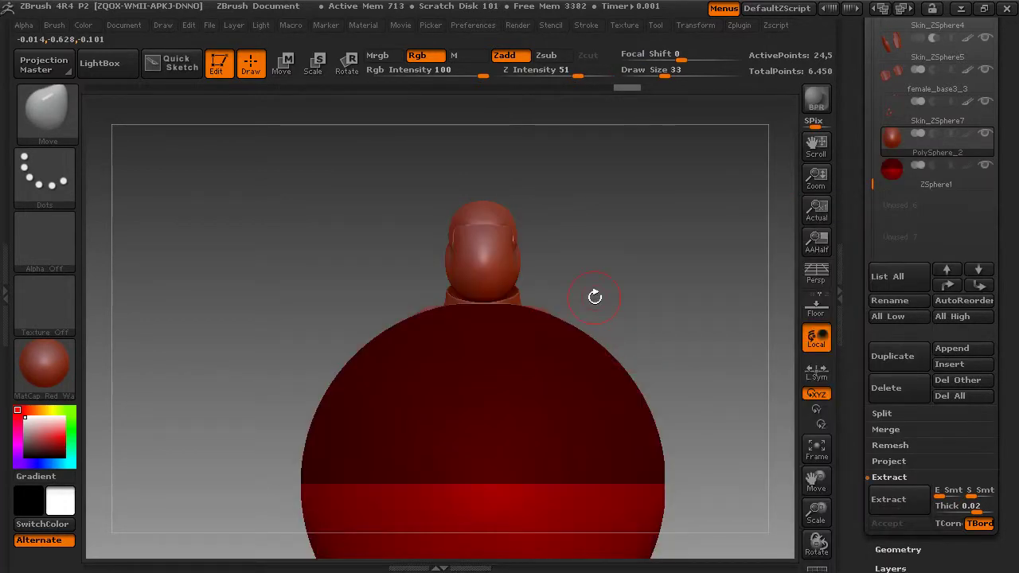
left_click(903, 175)
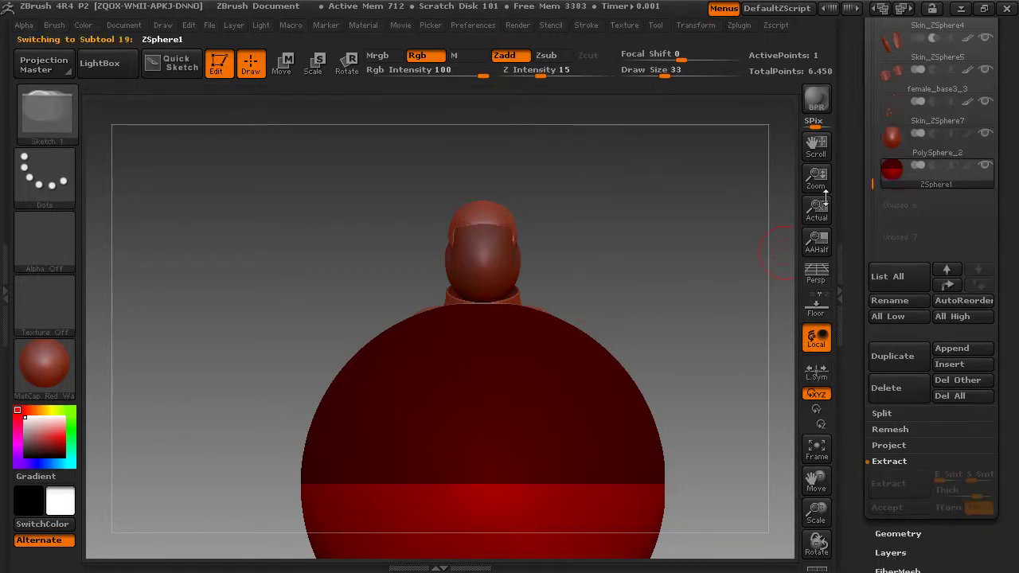
left_click(315, 64)
mouse_move(477, 510)
left_mouse_down()
mouse_move(515, 297)
mouse_move(548, 351)
left_mouse_up()
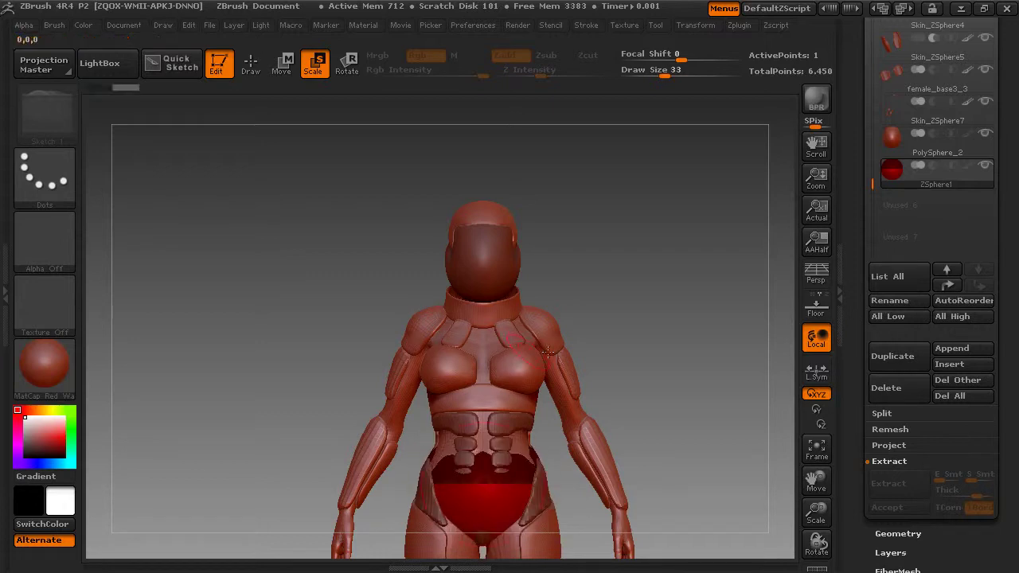
- Bring up the Topology settings for the ZSphere
mouse_move(686, 339)
left_mouse_down()
mouse_move(658, 343)
mouse_move(675, 347)
left_mouse_up()
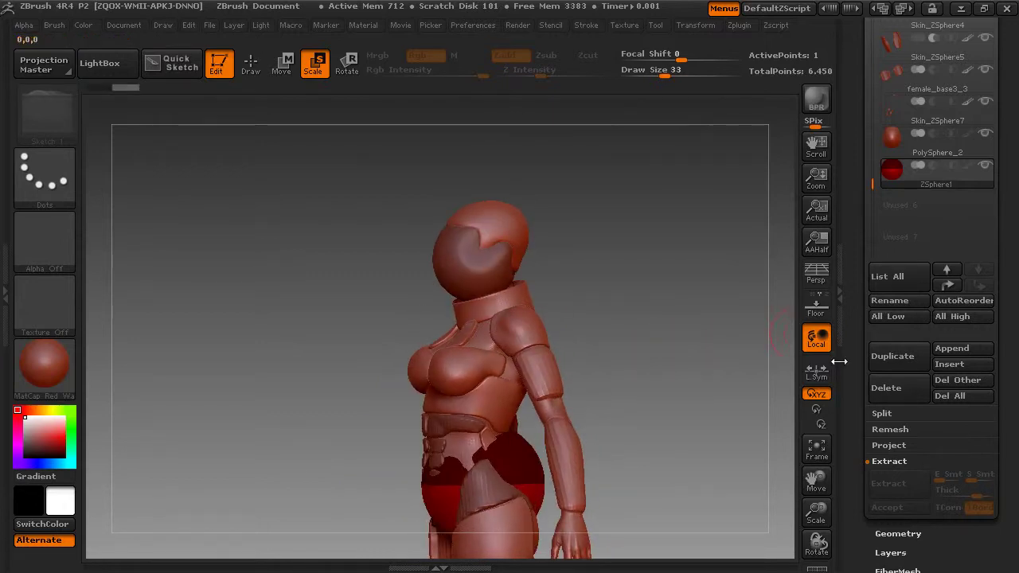
left_click_drag(850, 373, 846, 200)
left_click(891, 255)
- Enable Edit Topology, frame the helmet from the front, and minimize brush size
left_click(894, 270)
mouse_move(602, 280)
left_mouse_down("shift")
mouse_move(645, 286)
mouse_move(748, 378)
left_mouse_up("shift")
left_click_drag(820, 509, 814, 539)
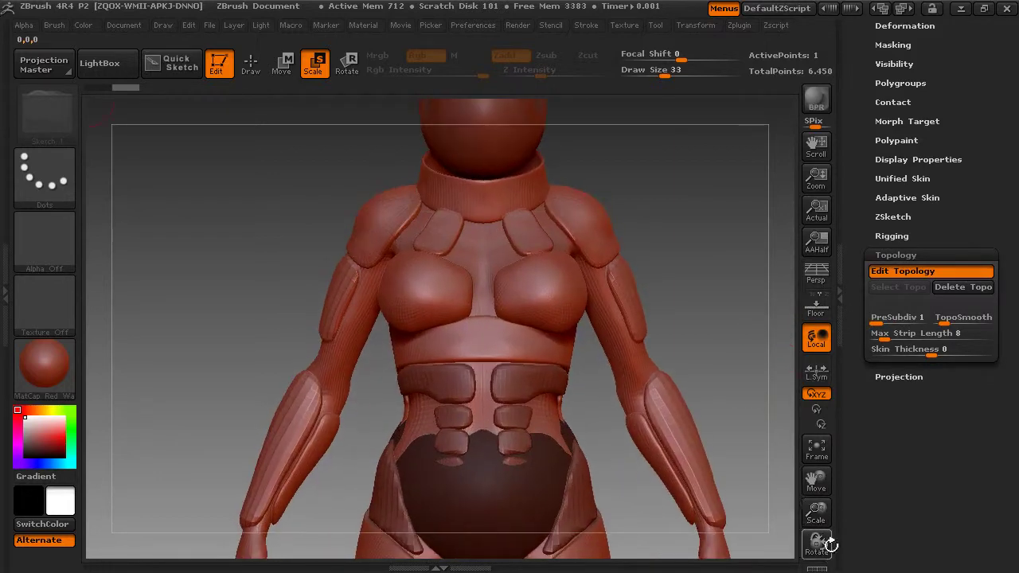
left_click_drag(816, 497, 816, 557)
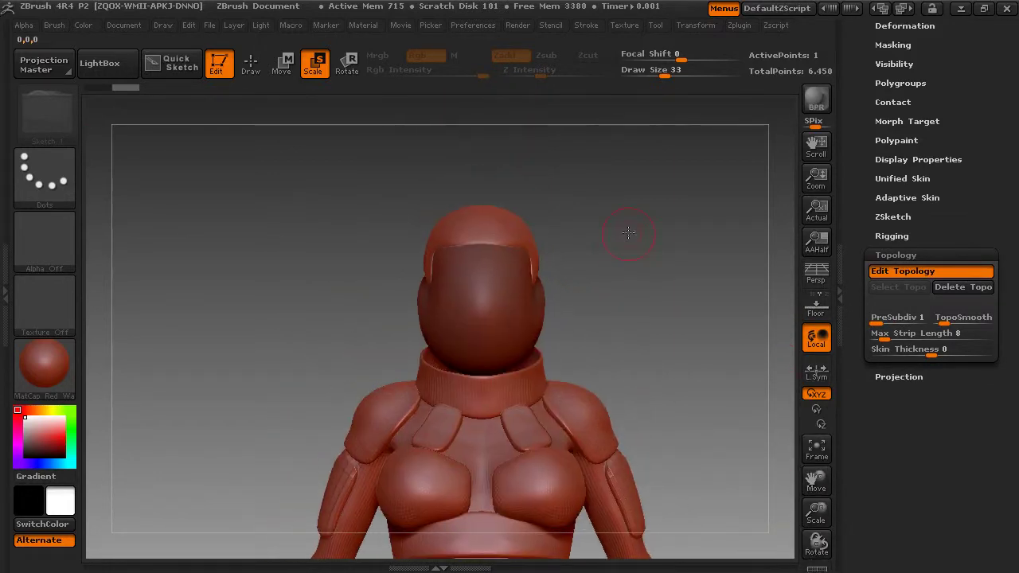
key("space")
mouse_move(627, 230)
left_mouse_down()
mouse_move(589, 230)
mouse_move(643, 225)
left_mouse_up()
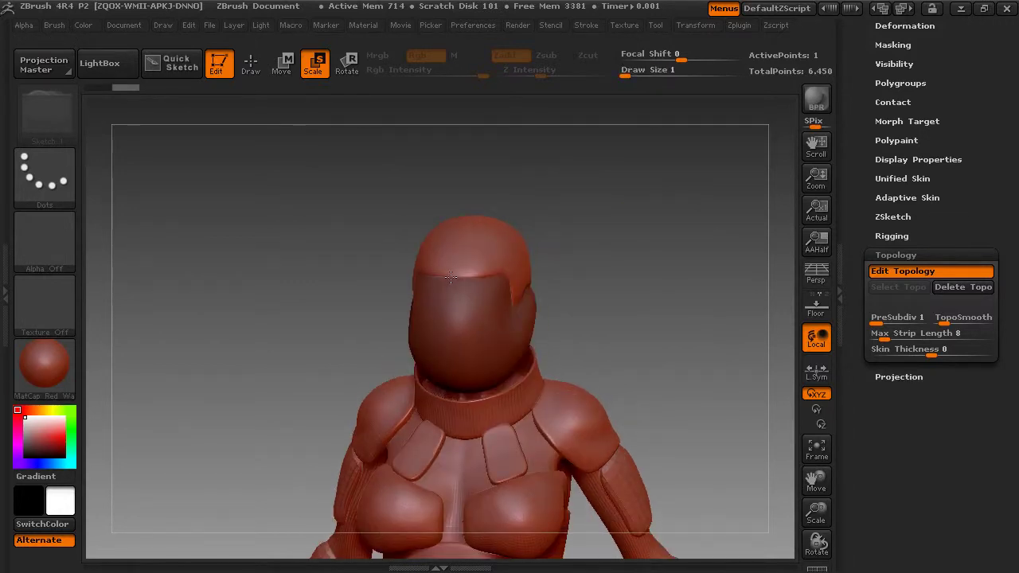
left_click(251, 64)
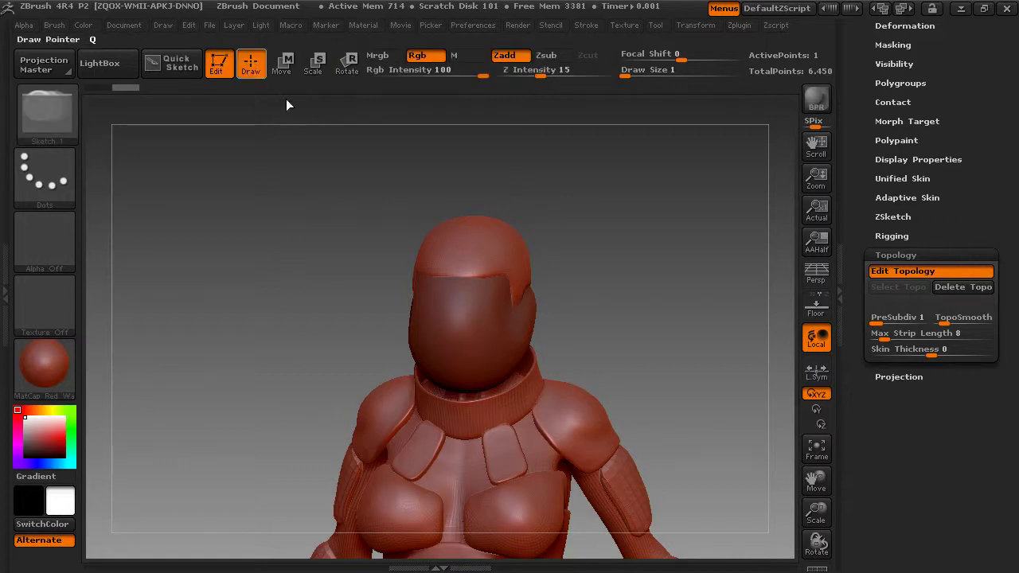
- Place the first mirrored topology points on the visor in a V shape
left_click(451, 276)
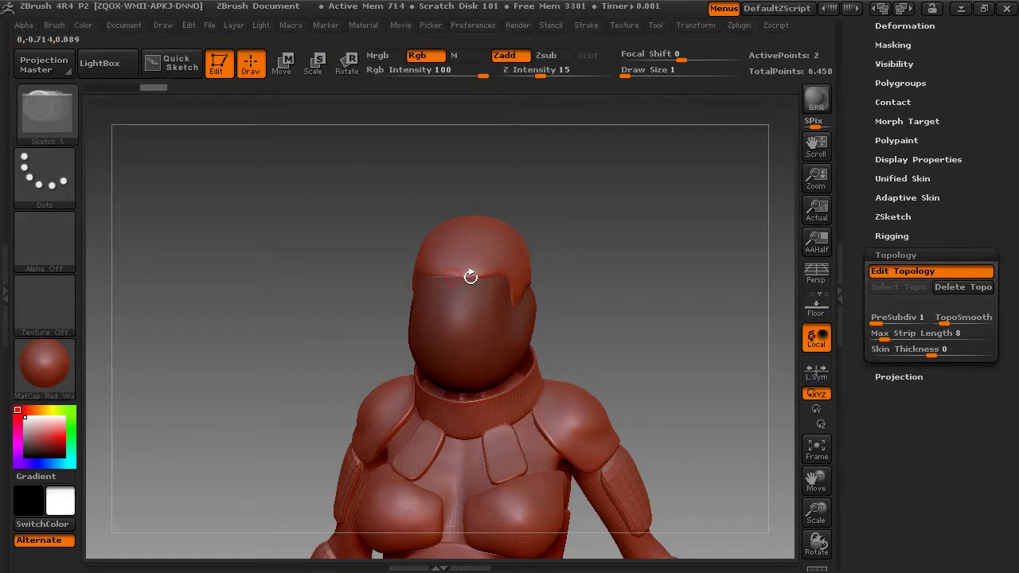
left_click(478, 276)
left_click_drag(573, 265, 481, 280)
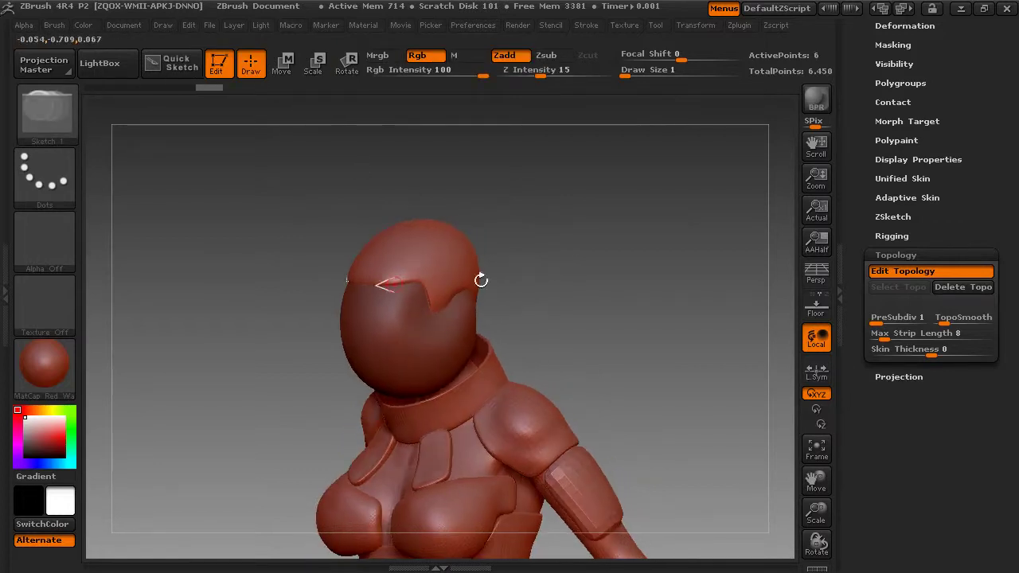
left_click(424, 283)
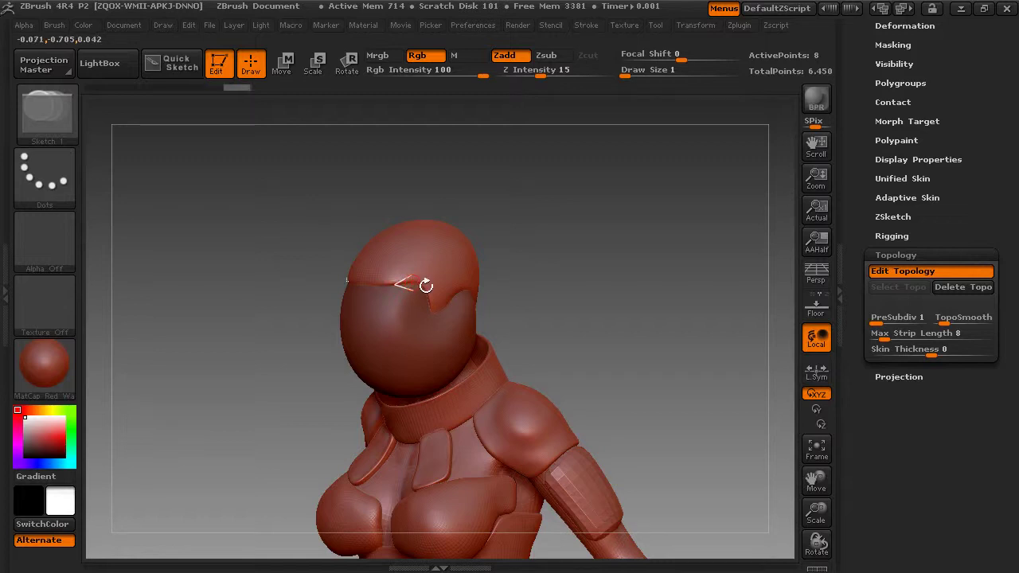
left_click(425, 289)
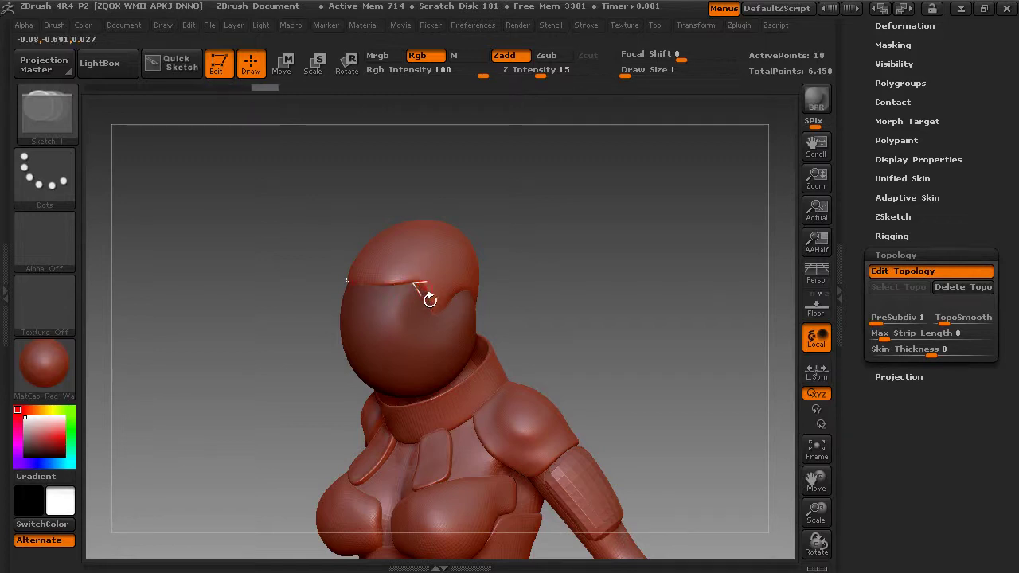
left_click(428, 301)
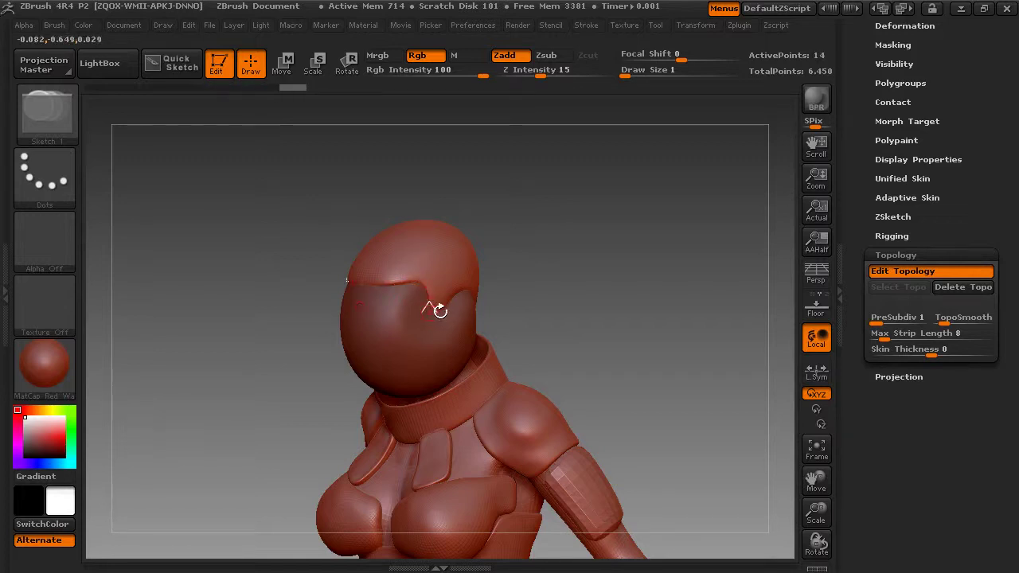
left_click(436, 311)
- Add connected topology points down the visor side to its lower edge
left_click_drag(467, 300, 496, 291)
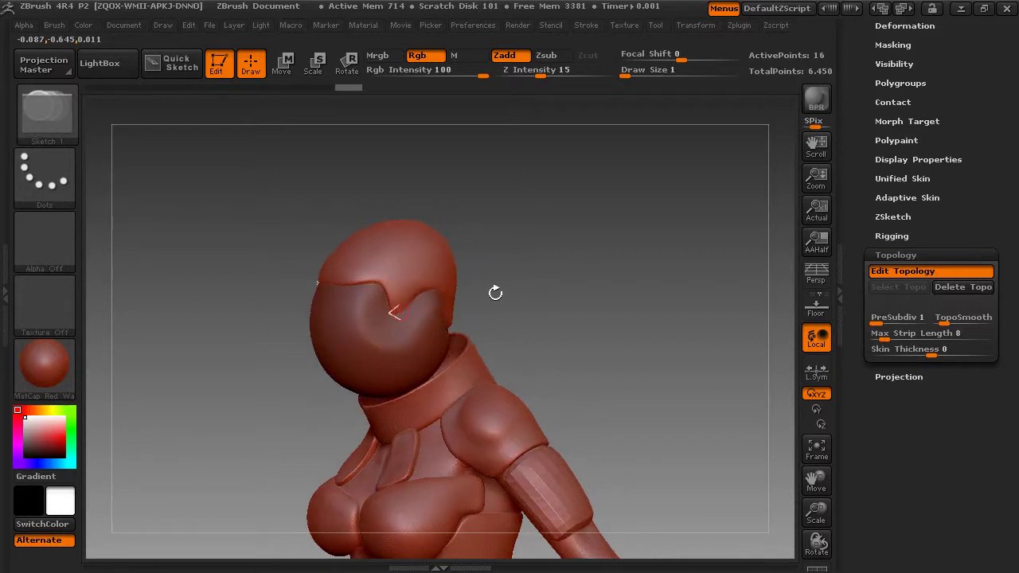
left_click(408, 306)
left_click(417, 296)
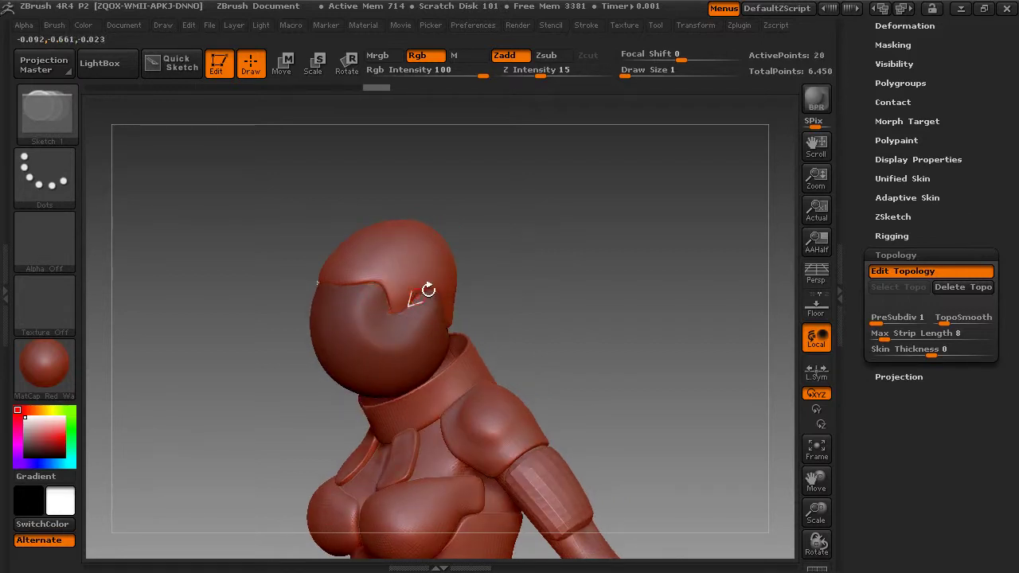
left_click(428, 290)
left_click_drag(510, 284, 414, 305)
left_click(414, 308)
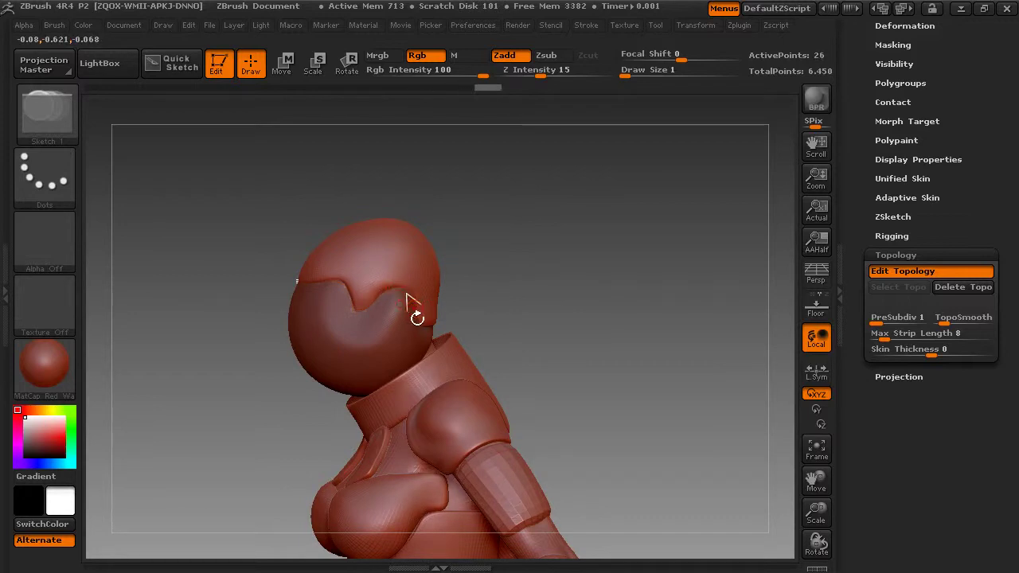
left_click(404, 327)
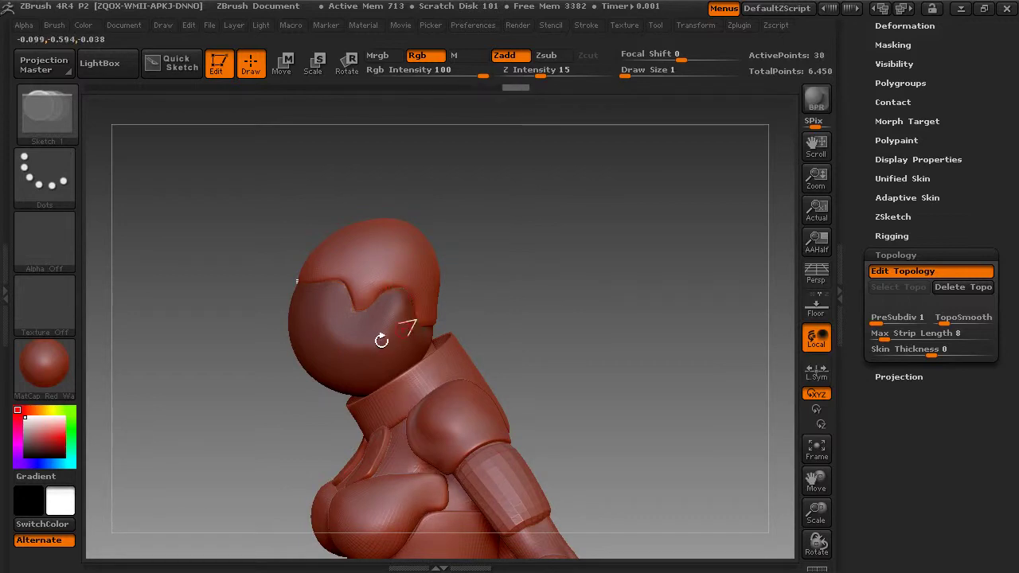
left_click(382, 339)
left_click(356, 353)
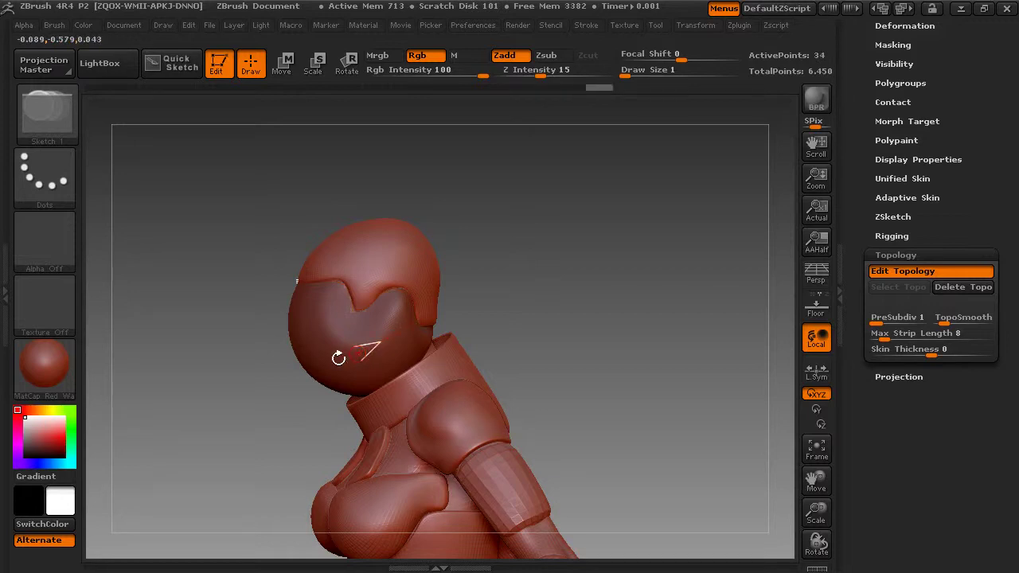
left_click(332, 364)
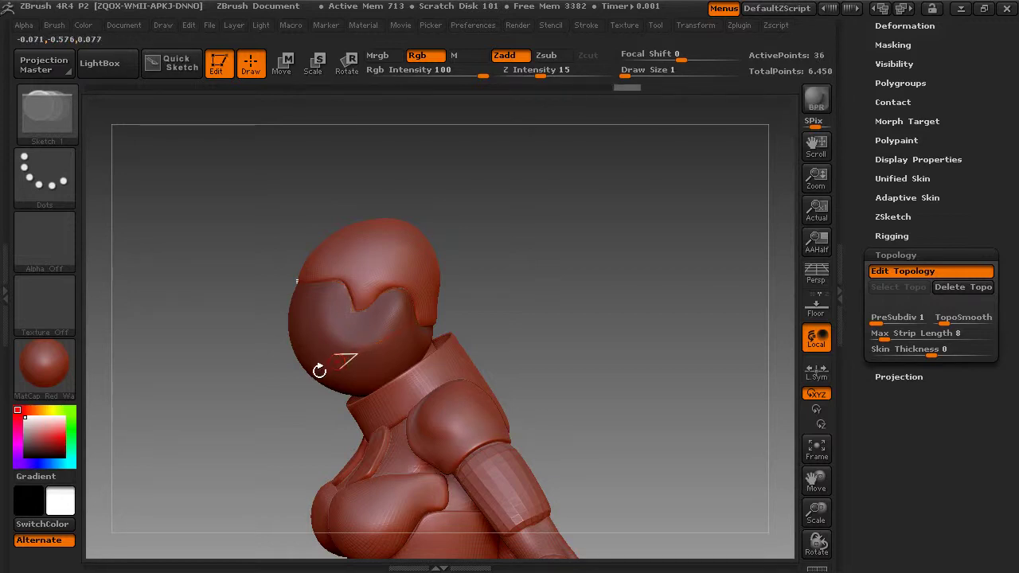
left_click(318, 371)
- Zoom in on the helmet and reposition a topology point on the face
mouse_move(544, 314)
left_mouse_down()
mouse_move(578, 291)
mouse_move(525, 322)
left_mouse_up()
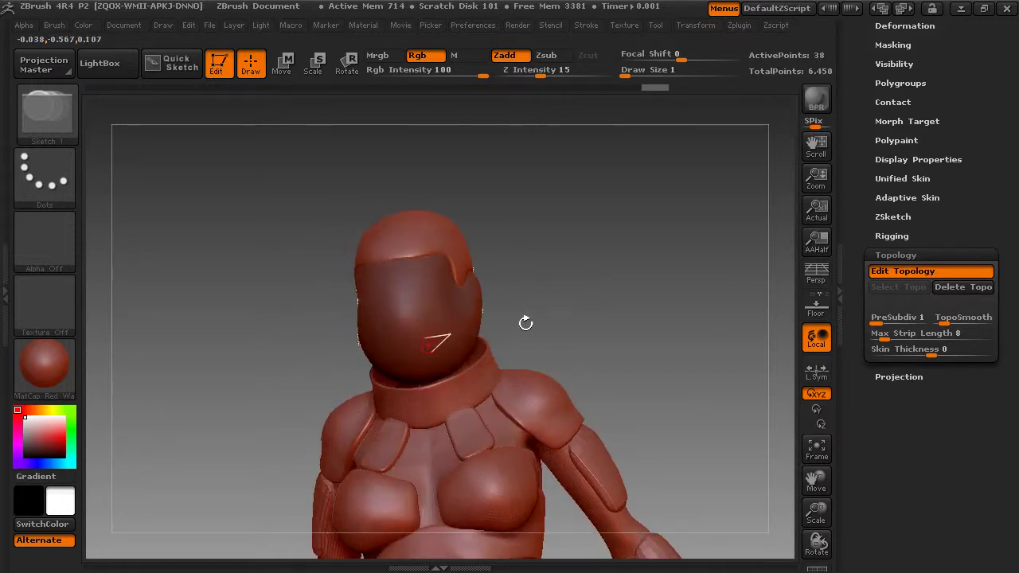
left_click_drag(582, 302, 791, 405)
mouse_move(818, 509)
left_mouse_down()
mouse_move(822, 557)
mouse_move(819, 550)
left_mouse_up()
left_click_drag(818, 482, 818, 513)
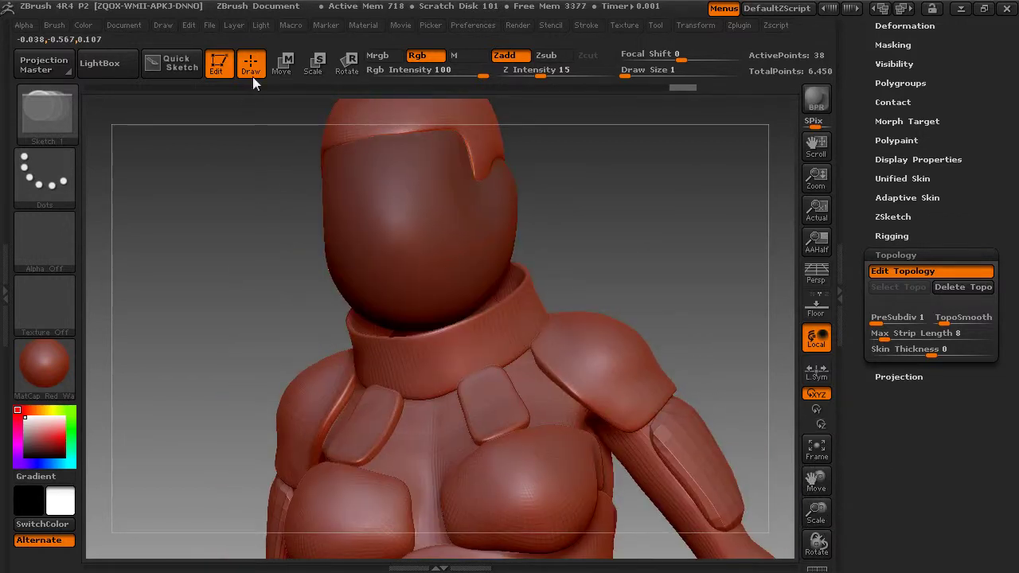
left_click(281, 64)
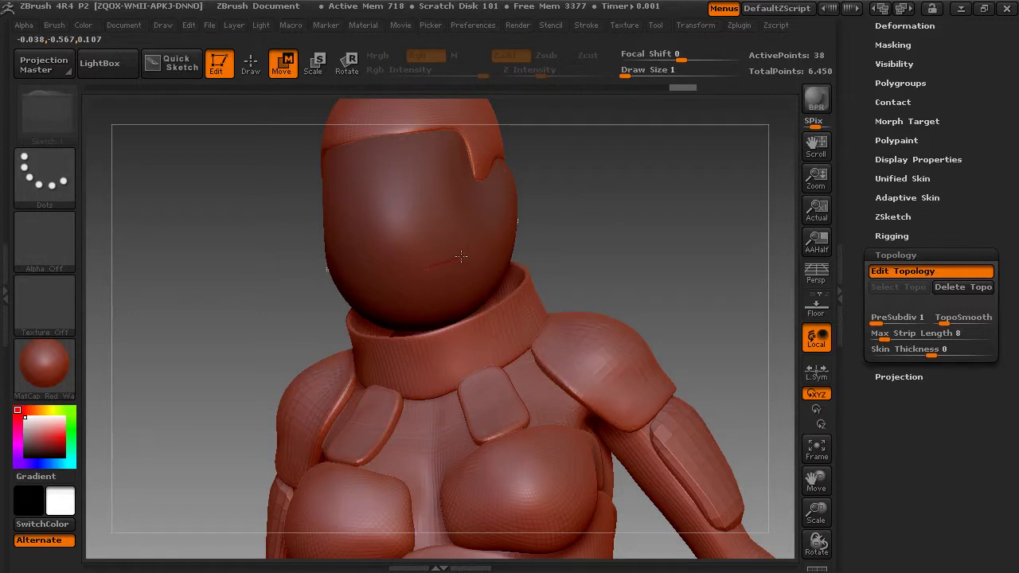
left_click_drag(461, 255, 477, 238)
left_click_drag(636, 199, 557, 190)
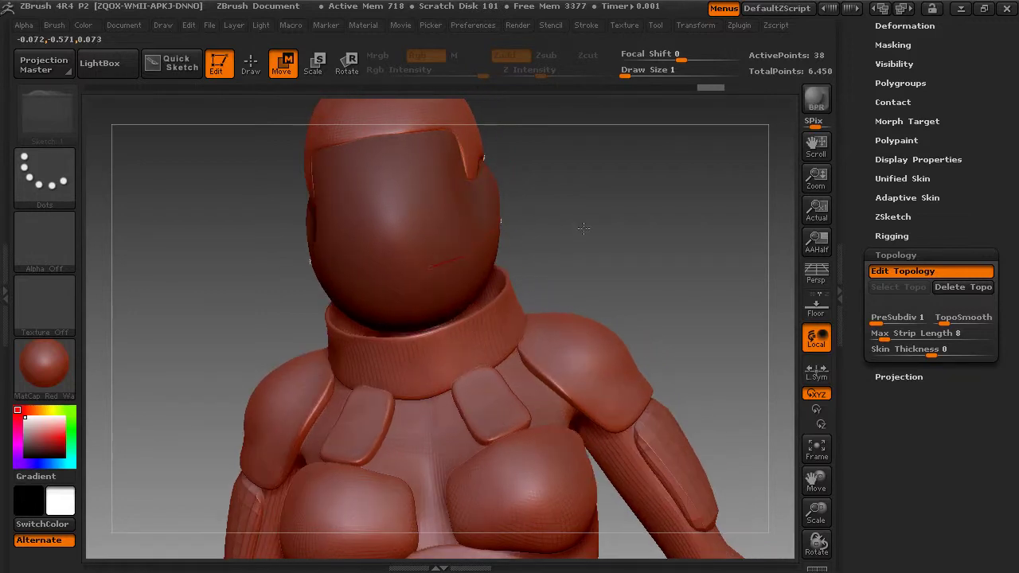
- Add topology points forming a V up the helmet toward the brow
left_click(252, 66)
left_click(427, 269)
left_click(466, 255)
left_click(394, 274)
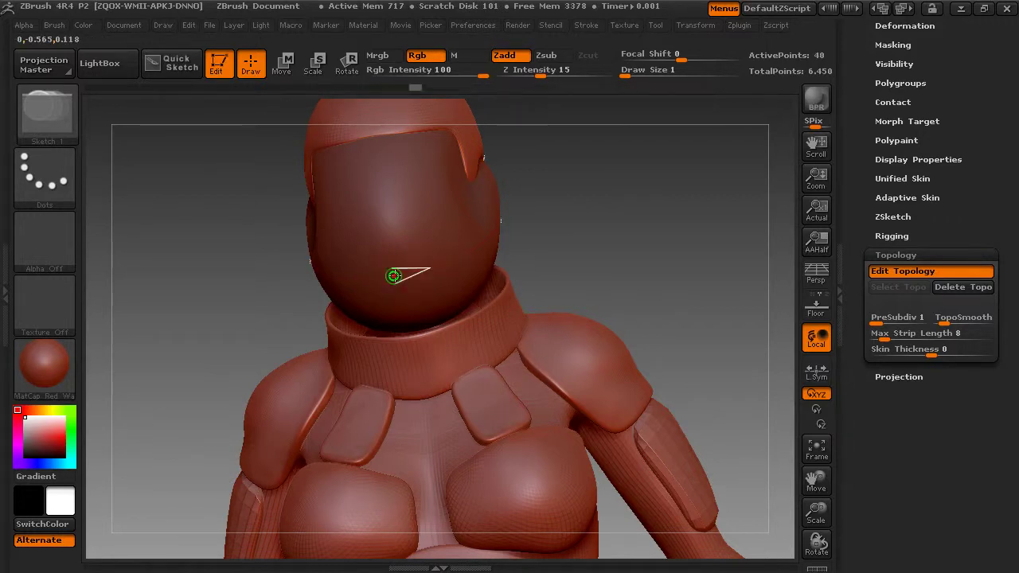
left_click(380, 213)
left_click(372, 185)
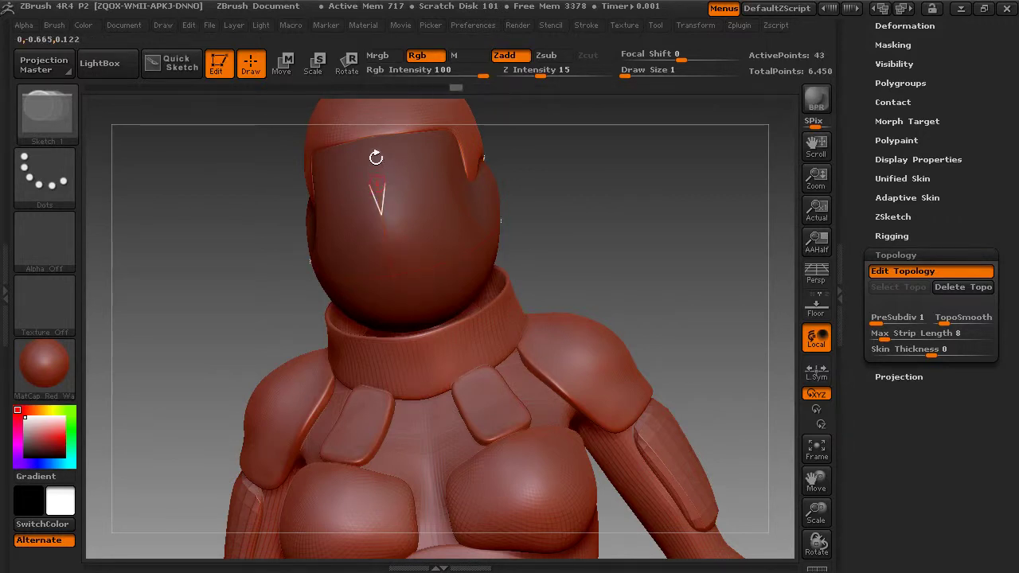
left_click(376, 158)
- Place mirrored topology points along the helmet brow
left_click_drag(592, 182, 676, 257)
left_click_drag(816, 509, 816, 469)
mouse_move(716, 318)
left_mouse_down()
mouse_move(692, 334)
mouse_move(407, 250)
left_mouse_up()
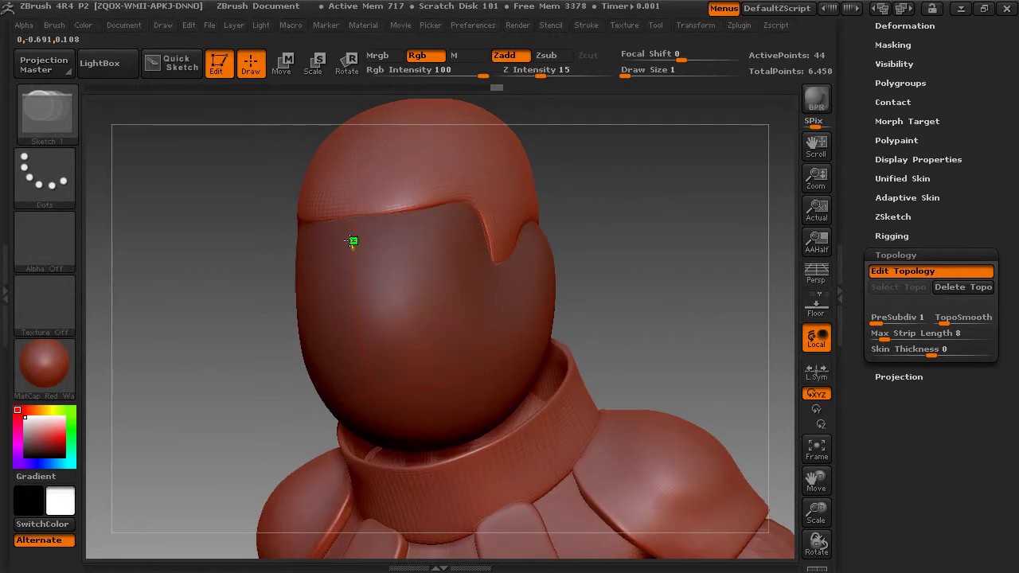
left_click(326, 220)
left_click(390, 214)
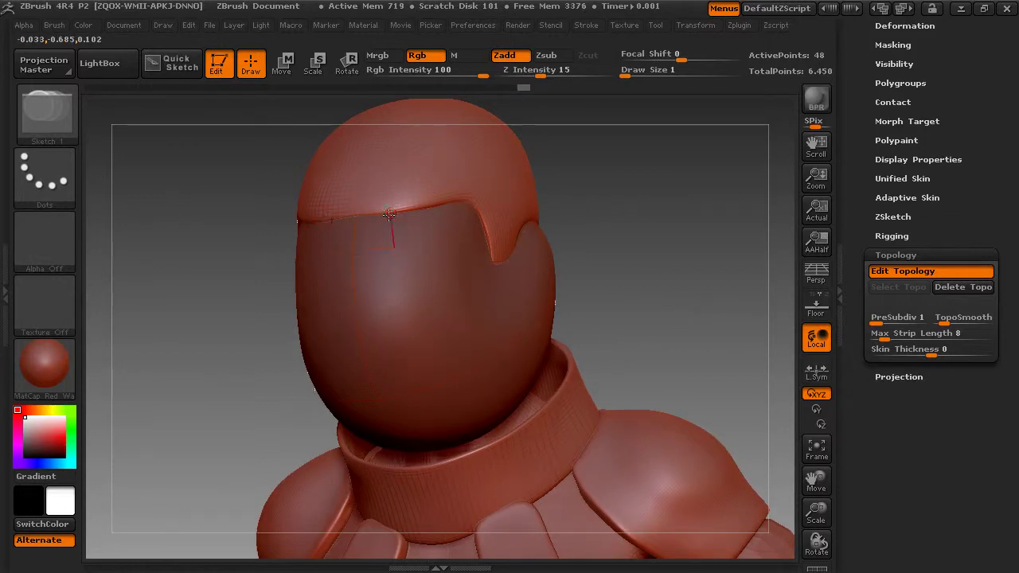
left_click(428, 208)
left_click(409, 241)
- Continue the brow topology points toward the notch
left_click_drag(581, 220, 571, 216)
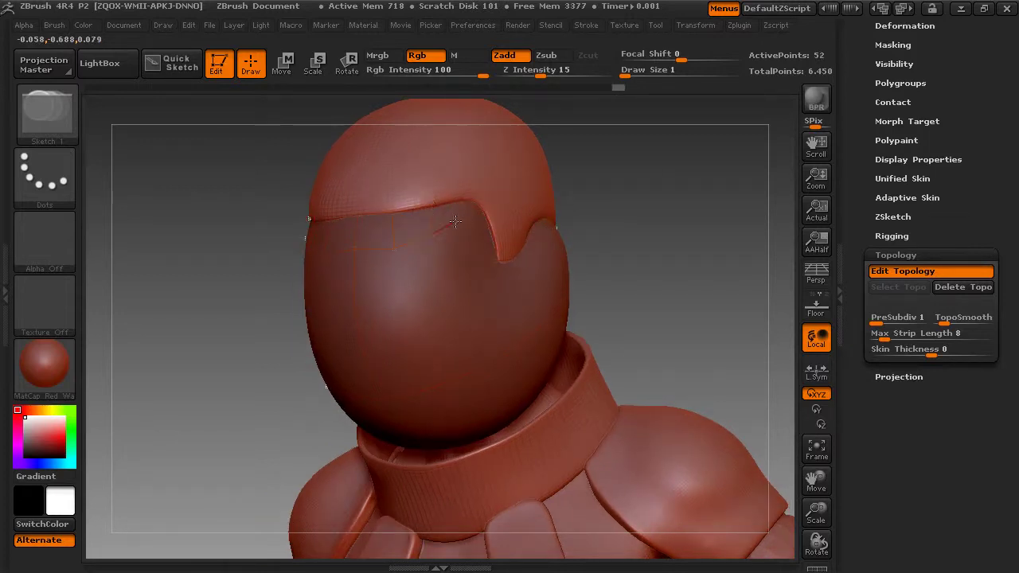
left_click(454, 222)
left_click(476, 216)
left_click(482, 211)
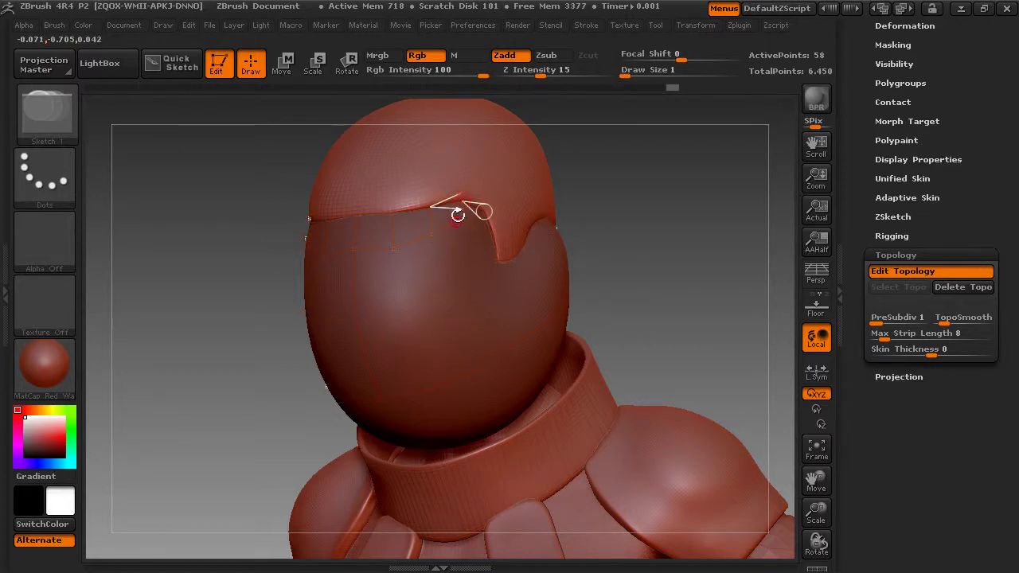
left_click(455, 220)
left_click_drag(589, 213, 602, 213)
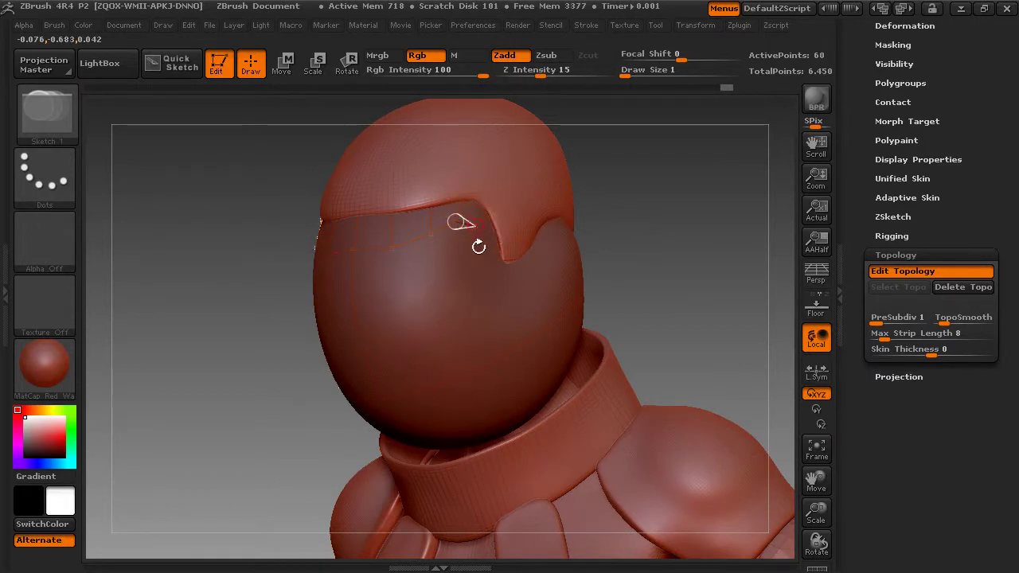
left_click(493, 237)
left_click(497, 237)
- Add topology points on the visor face around the brow notch
left_click(475, 252)
left_click(476, 251)
left_click_drag(477, 255, 493, 275)
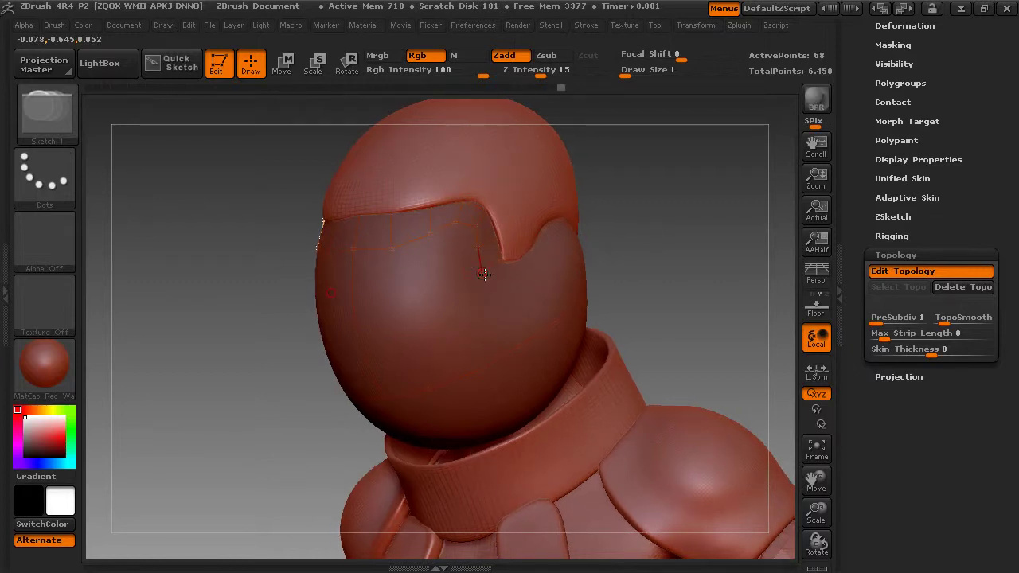
left_click(485, 274)
left_click(517, 278)
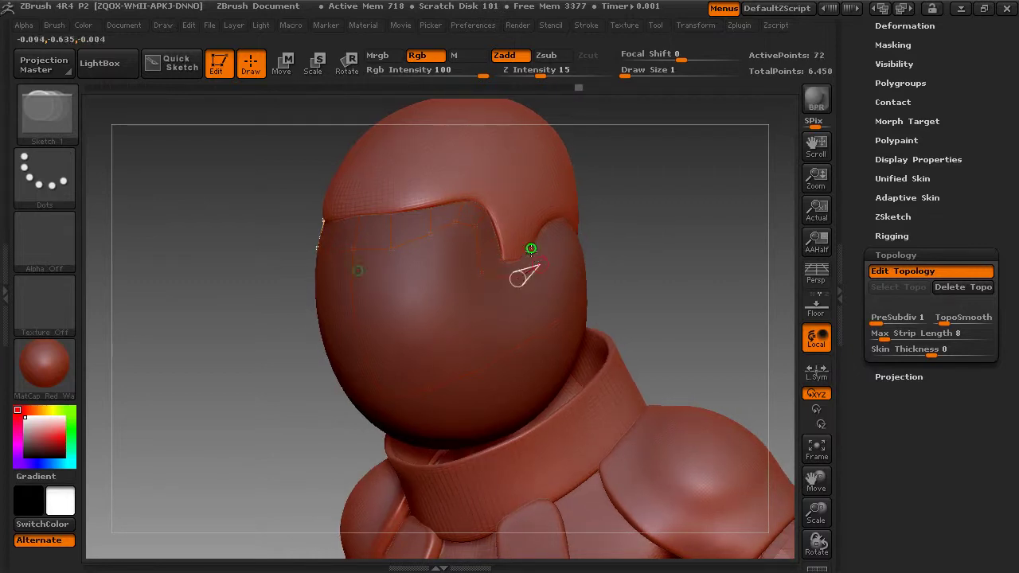
left_click(525, 255)
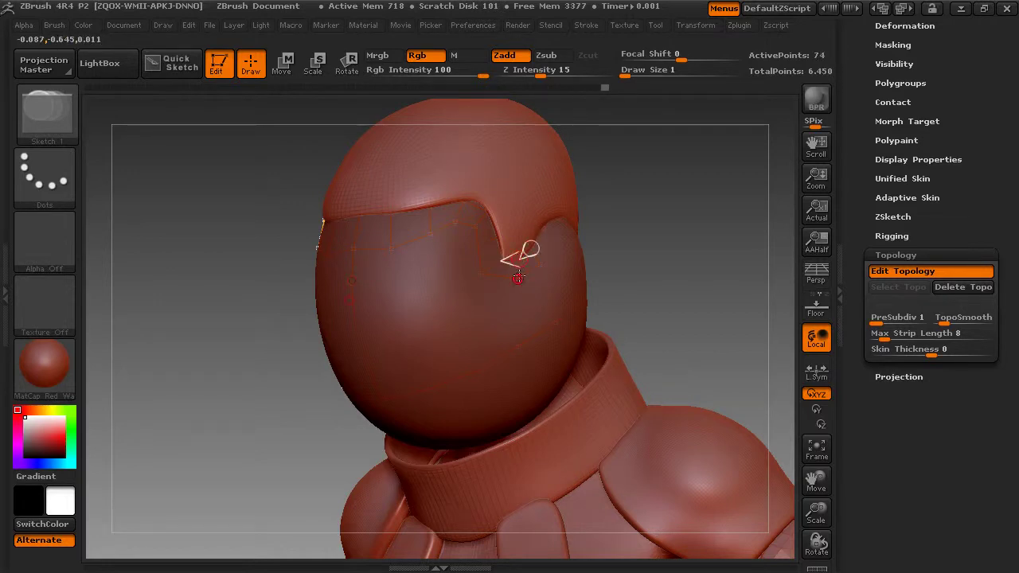
left_click(518, 274)
- Trace the notch's side and outer edge with new topology points
mouse_move(708, 226)
left_mouse_down()
mouse_move(674, 236)
mouse_move(694, 220)
left_mouse_up()
mouse_move(545, 264)
left_mouse_down()
mouse_move(574, 237)
mouse_move(602, 249)
left_mouse_up()
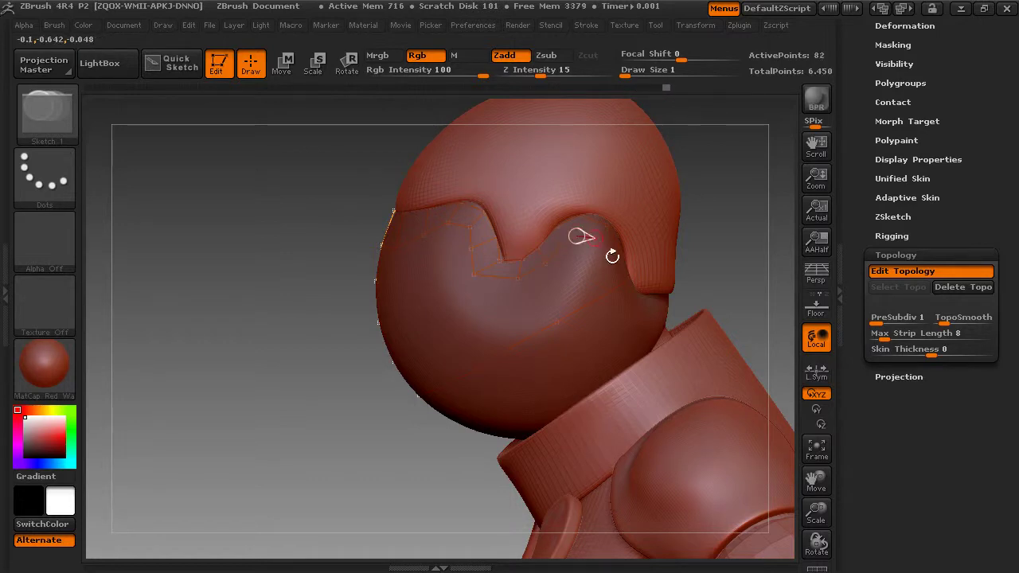
left_click(611, 258)
left_click(624, 255)
left_click(565, 240)
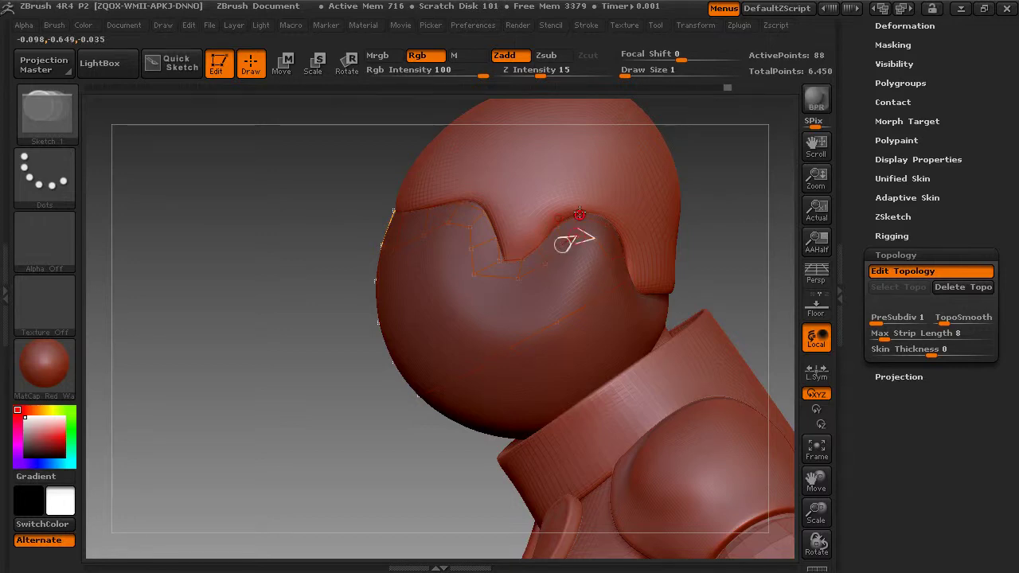
left_click(607, 225)
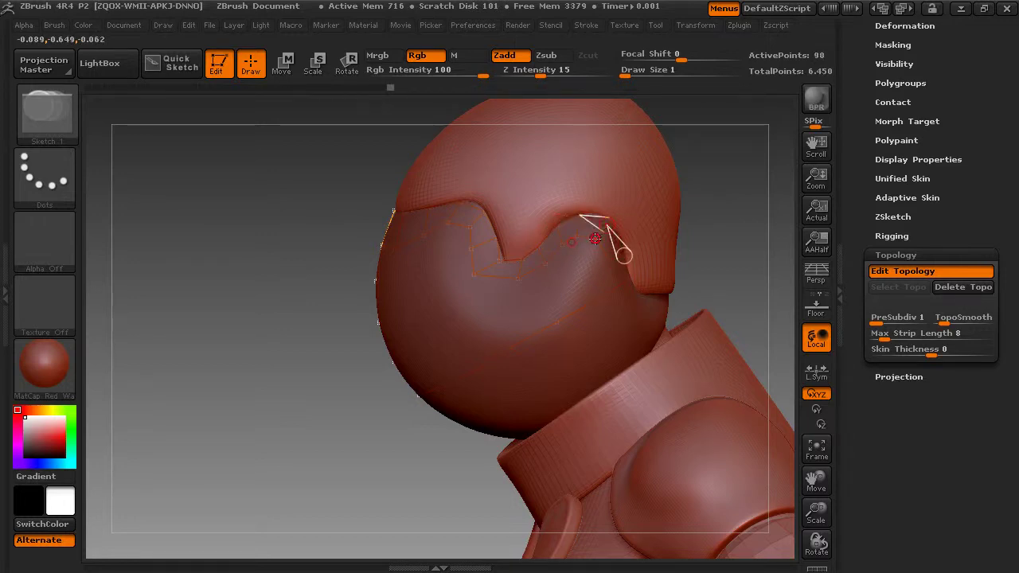
- Add topology points from the eye area down along the visor's lower face
left_click(609, 258)
left_click_drag(714, 217, 743, 221)
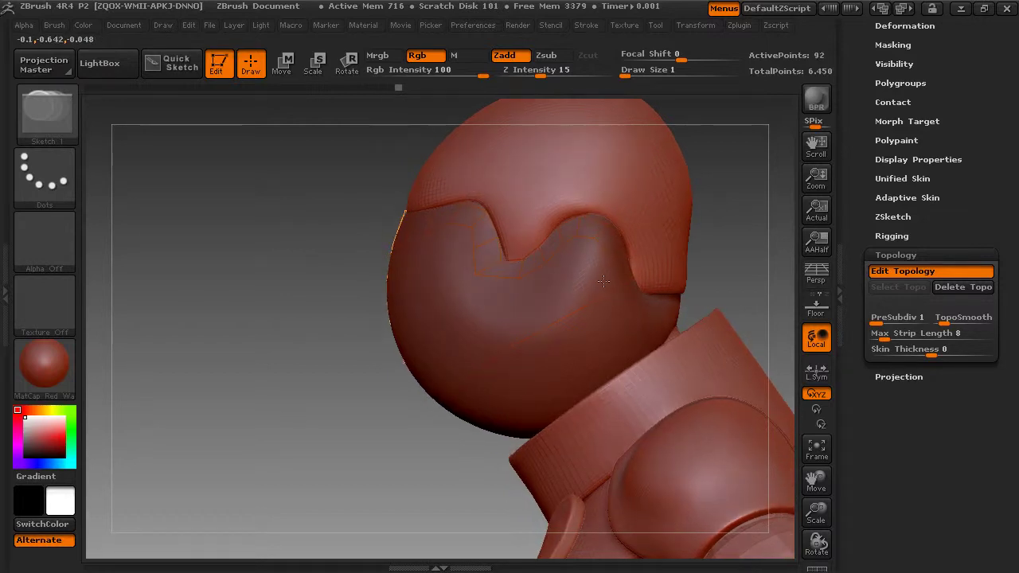
mouse_move(610, 260)
left_mouse_down()
mouse_move(609, 274)
mouse_move(626, 280)
left_mouse_up()
left_click_drag(550, 303, 507, 332)
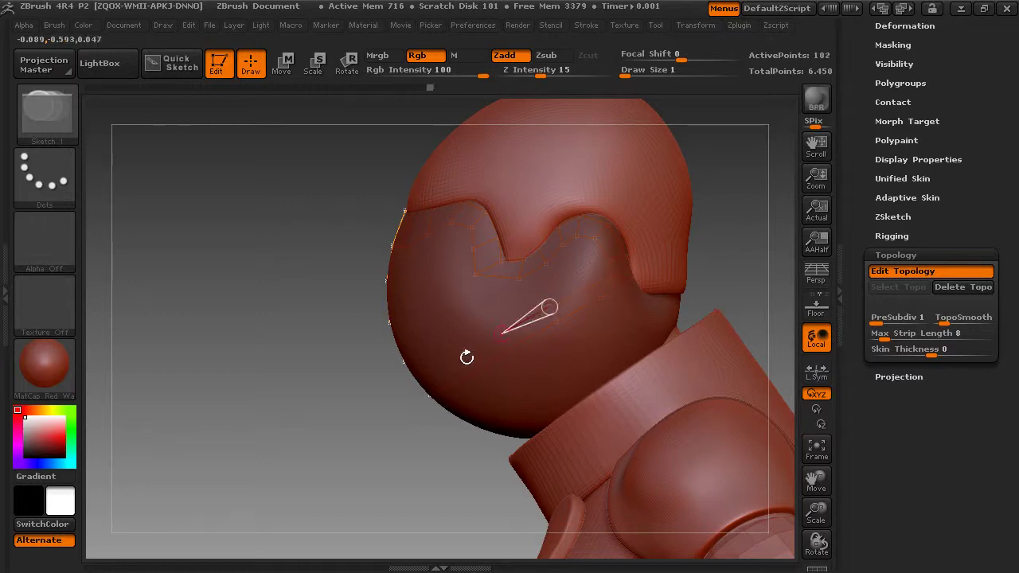
left_click(468, 351)
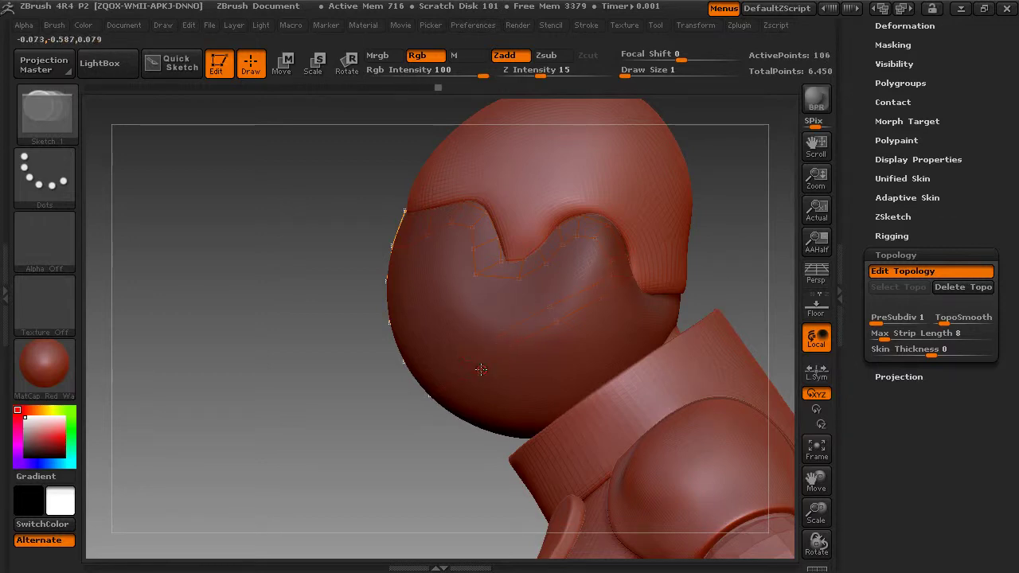
left_click(479, 369)
left_click(502, 335)
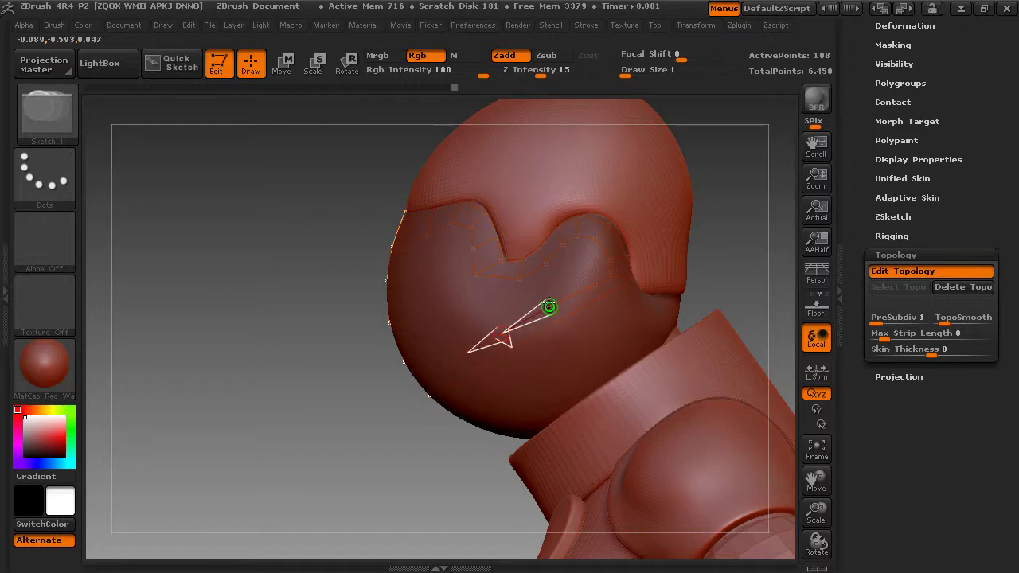
left_click(555, 321)
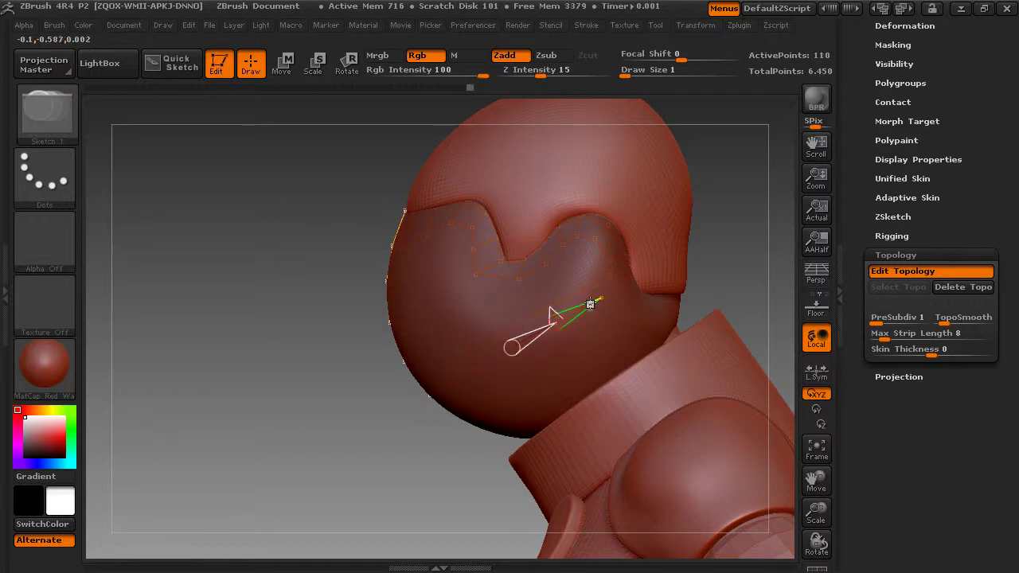
left_click(601, 298)
- Place connected topology vertices across the cheek
left_click_drag(683, 262, 731, 255)
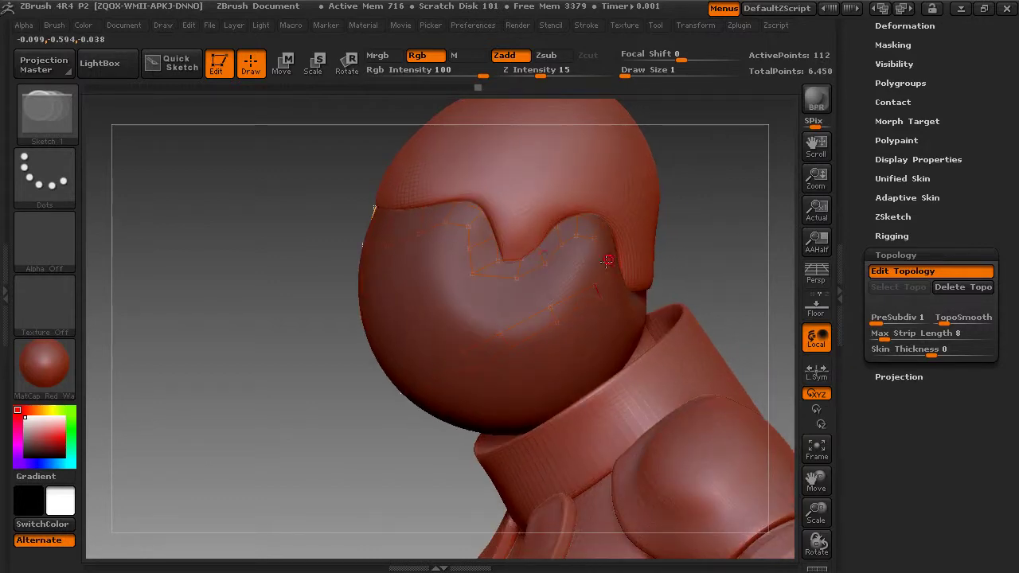
left_click(562, 245)
left_click(585, 256)
left_click_drag(672, 235, 714, 242)
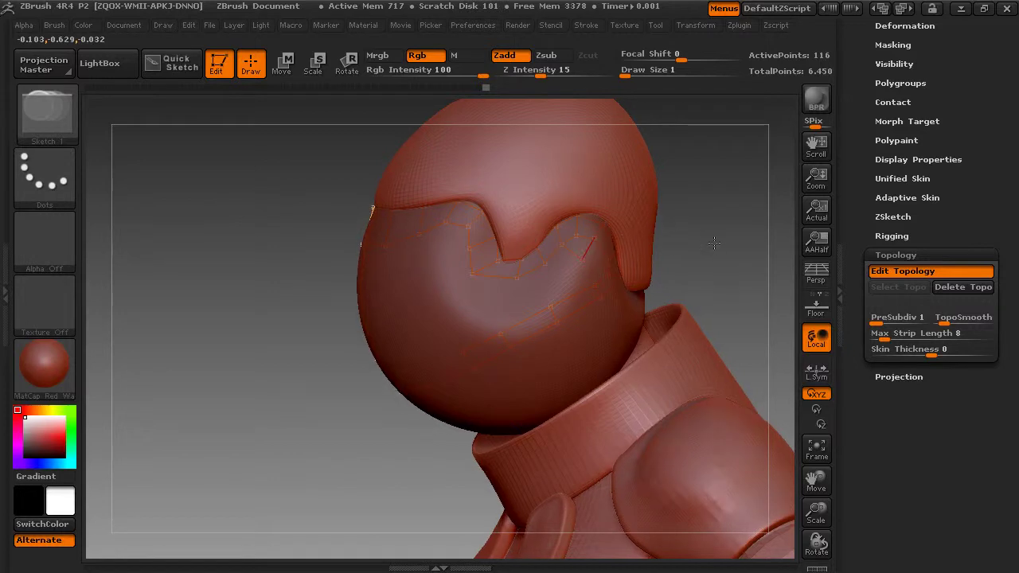
left_click(587, 275)
left_click(548, 271)
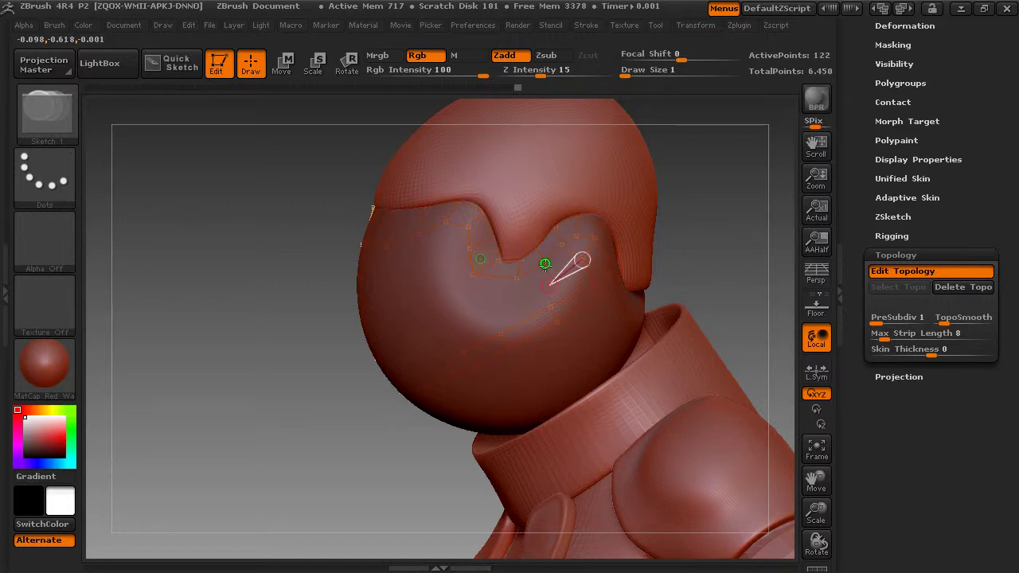
left_click(549, 307)
- Add chin vertices and connect edges across the cheek and chin
left_click_drag(714, 277, 703, 274)
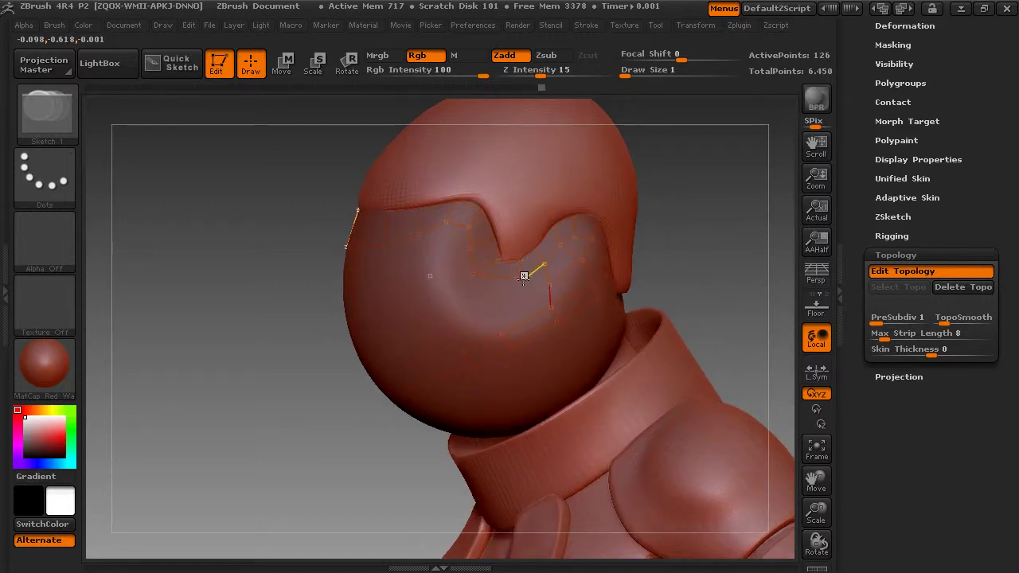
left_click(500, 331)
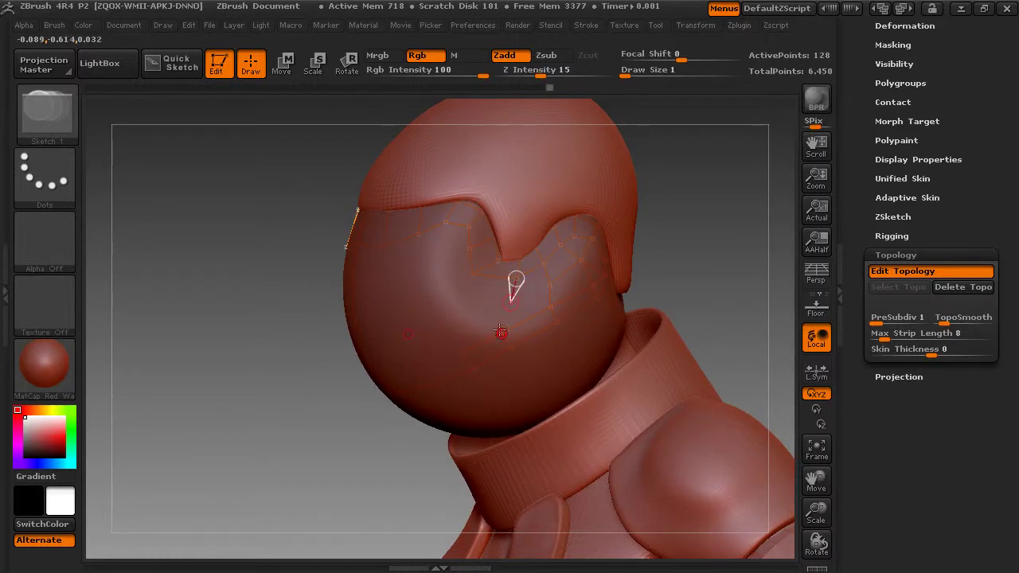
left_click(595, 283)
left_click(549, 291)
left_click(509, 302)
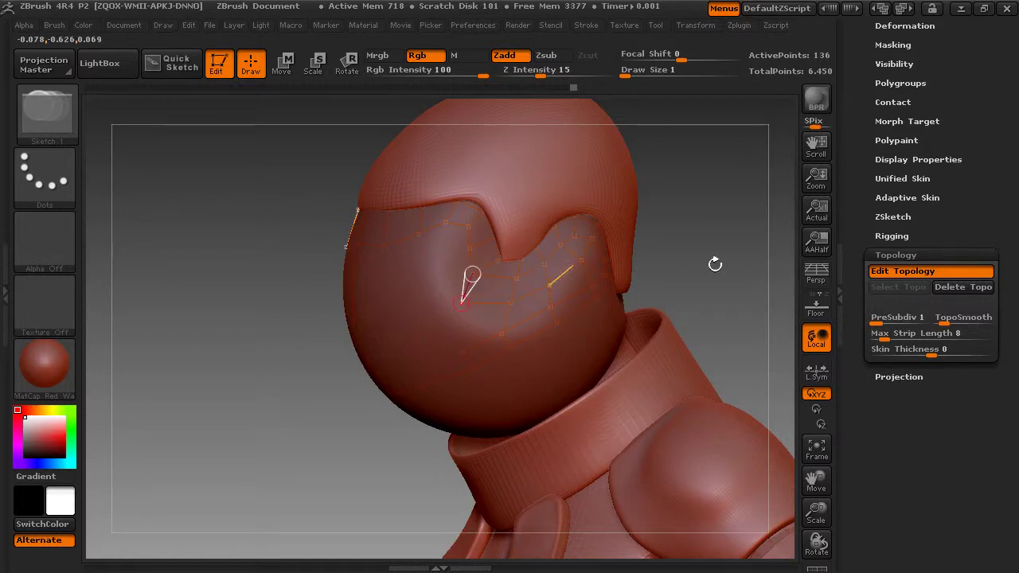
- Start the visor topology with a vertical edge and lower-face edges joining mid-face vertices
left_click_drag(717, 261, 732, 252)
left_click(495, 333)
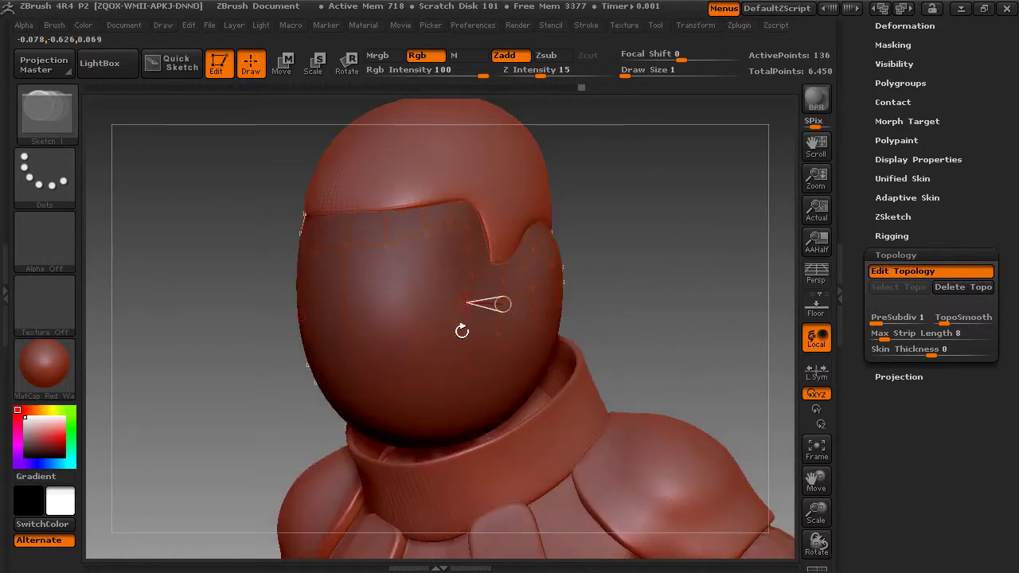
left_click(466, 357)
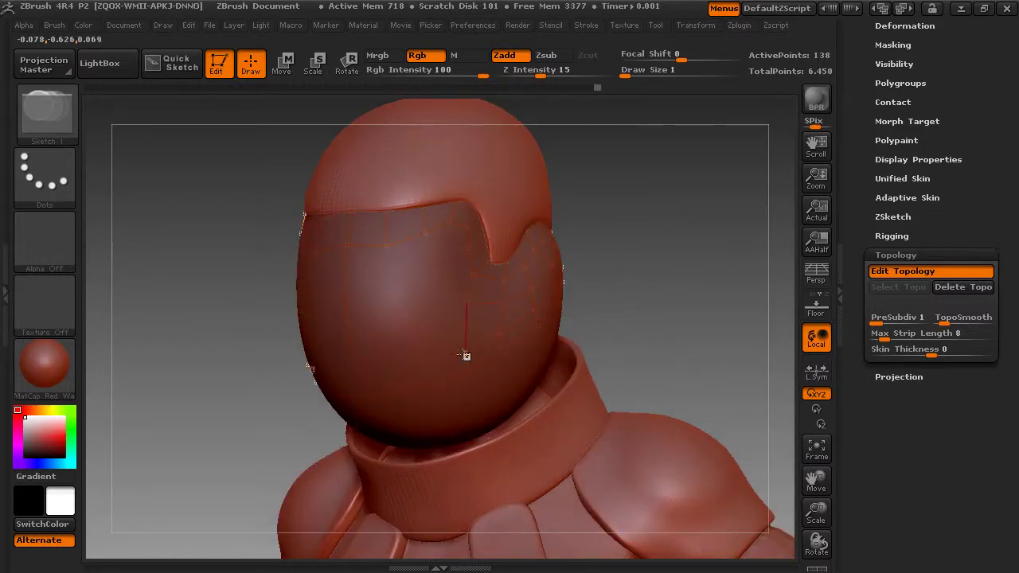
left_click(359, 370)
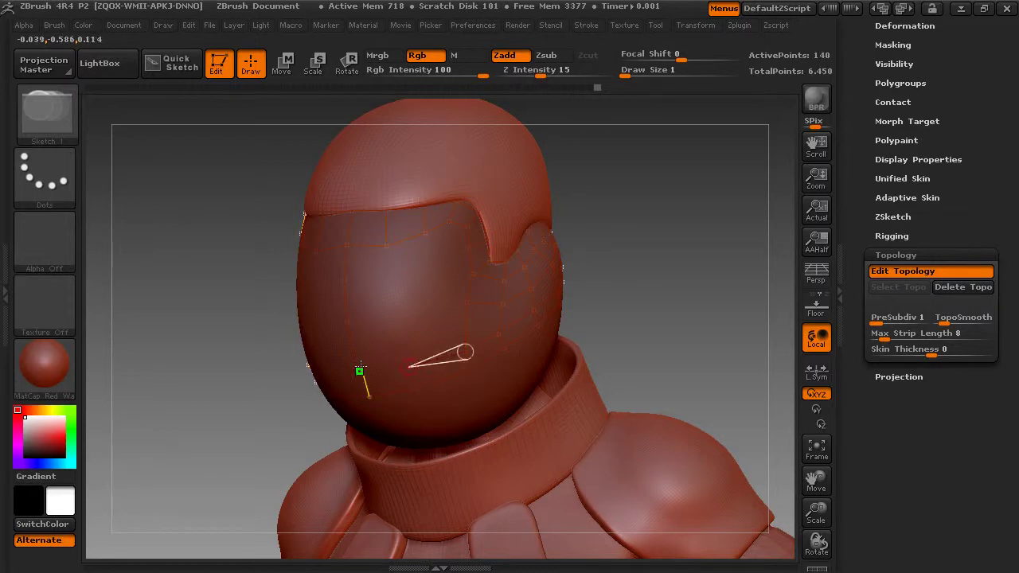
left_click(409, 368)
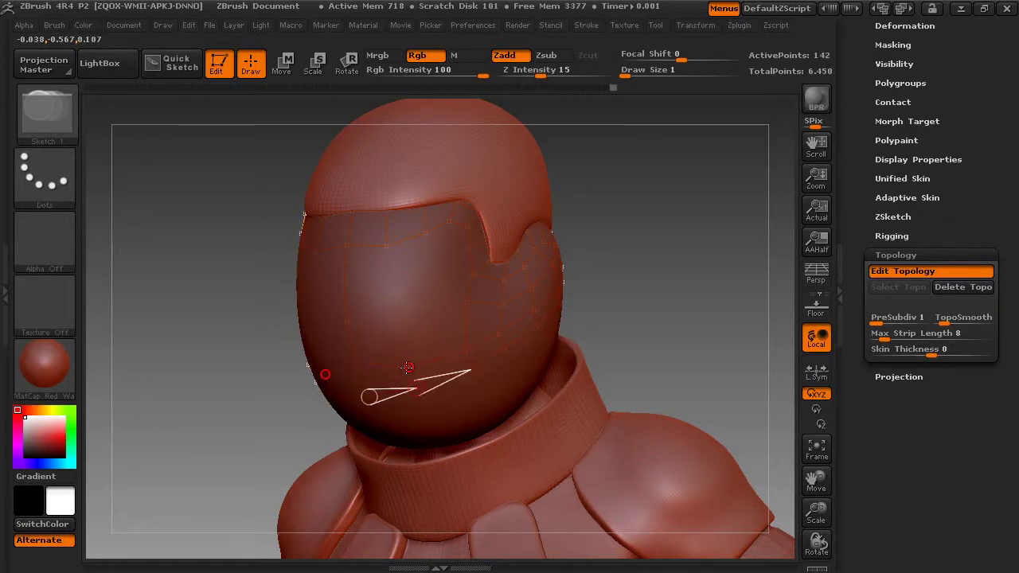
left_click(400, 332)
left_click(347, 321)
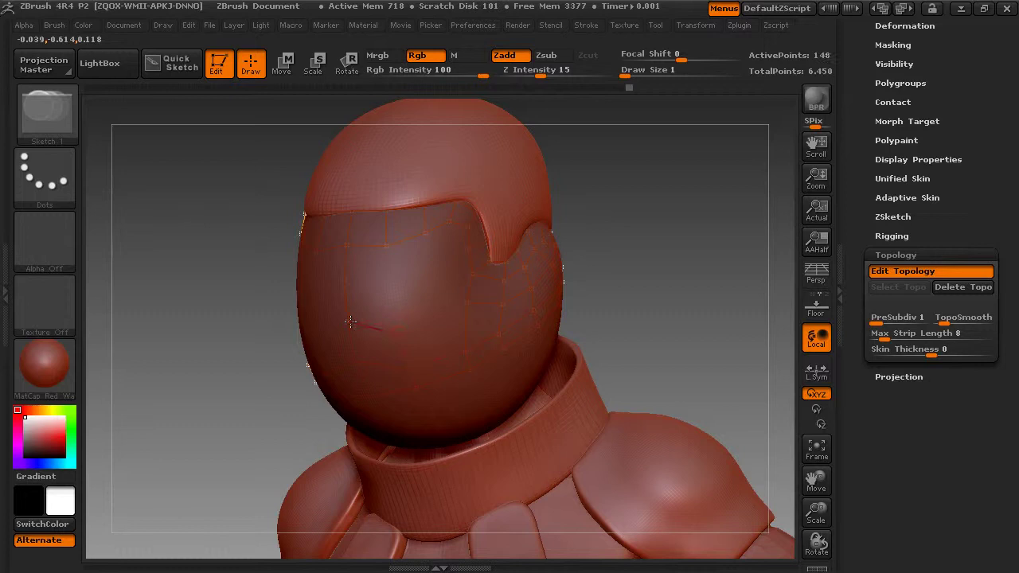
- Extend topology edges to the upper visor and across its middle row to the right edge
left_click(458, 305)
left_click(425, 233)
left_click(469, 246)
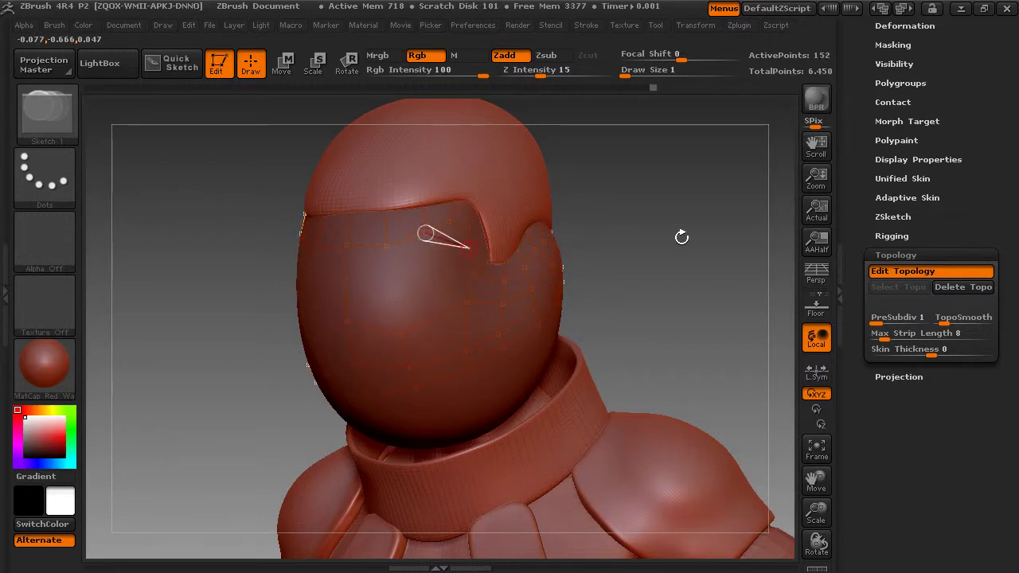
left_click(344, 279)
left_click(387, 278)
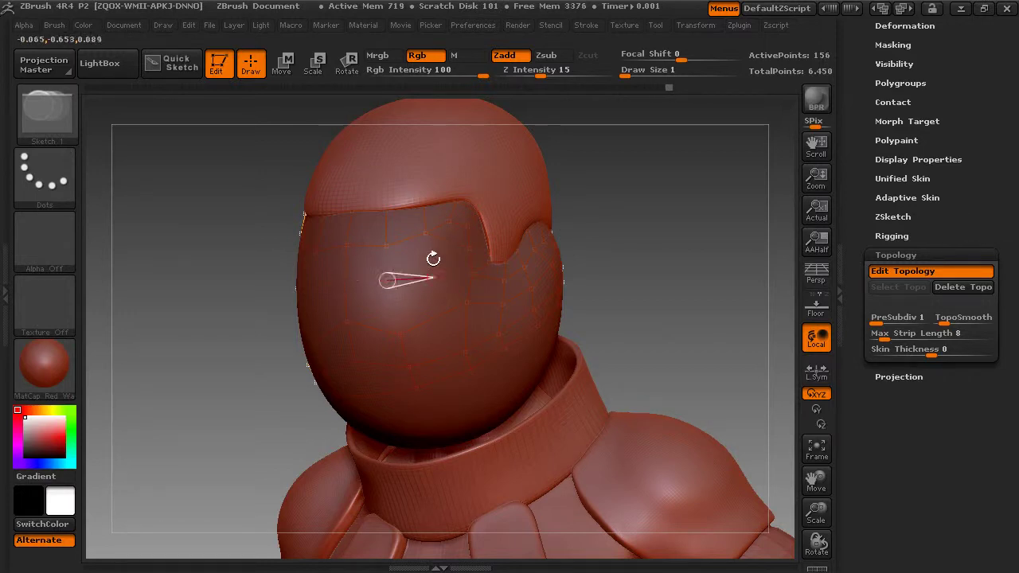
left_click(385, 245)
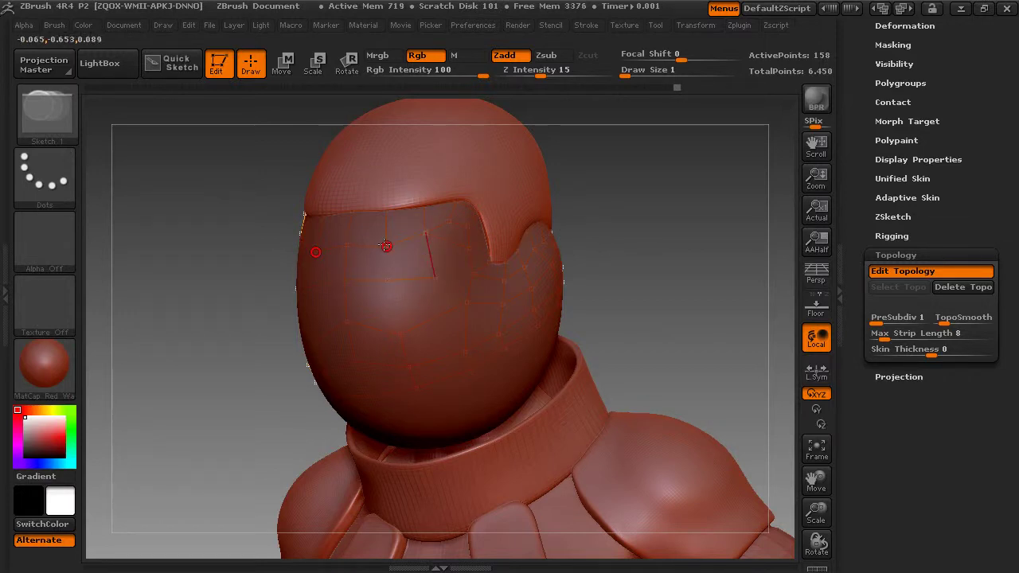
left_click(434, 277)
left_click(472, 274)
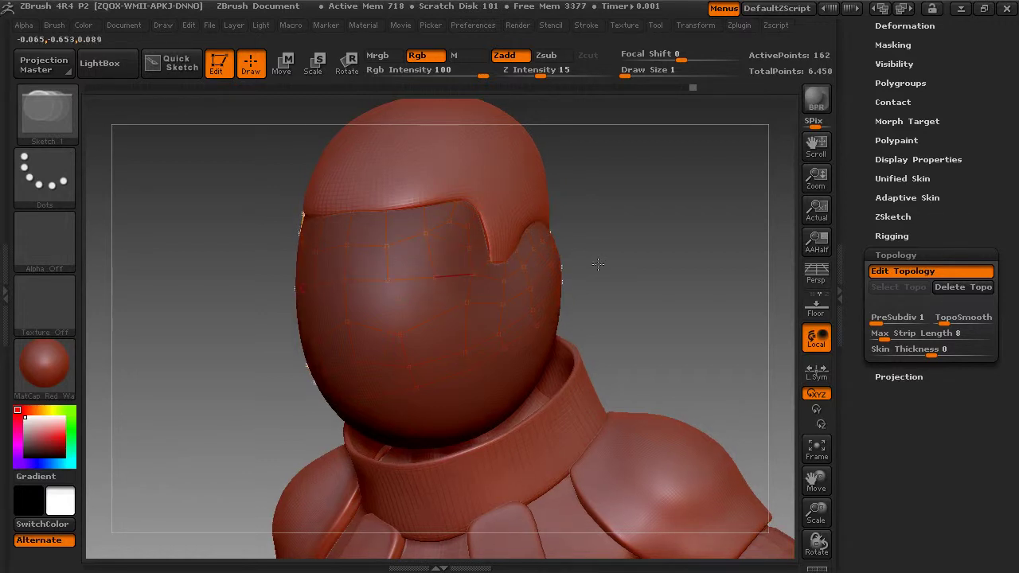
- Connect right-side and lower vertices, close the lower-left loop, and expand Adaptive Skin
left_click(433, 278)
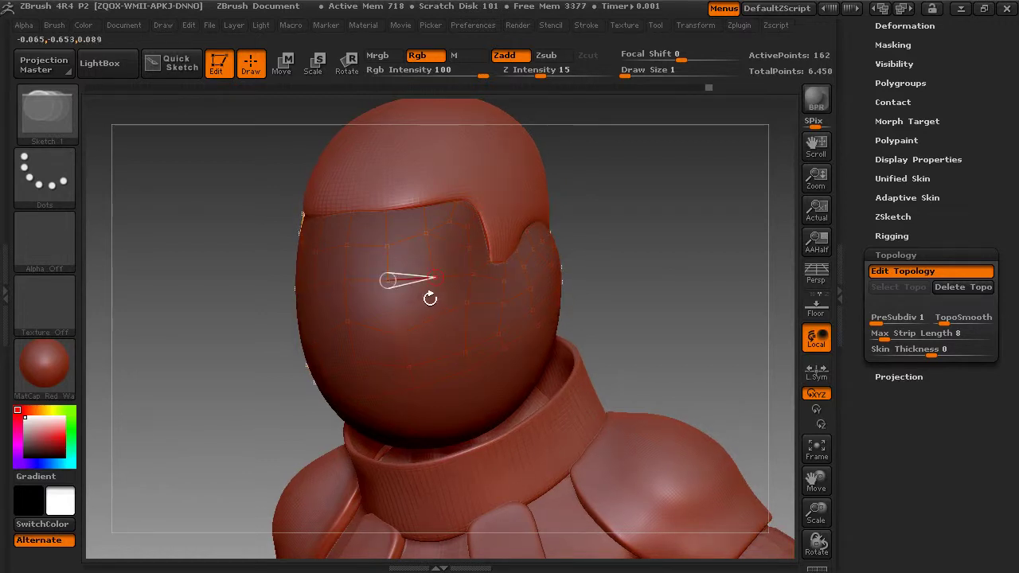
left_click(467, 298)
left_click(462, 307)
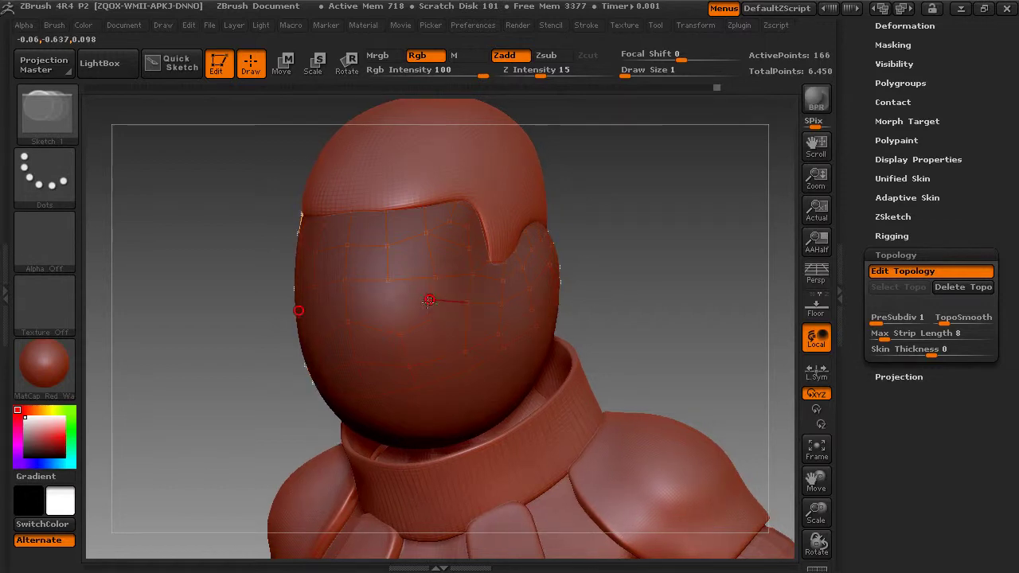
left_click(429, 299)
left_click(394, 308)
left_click(387, 282)
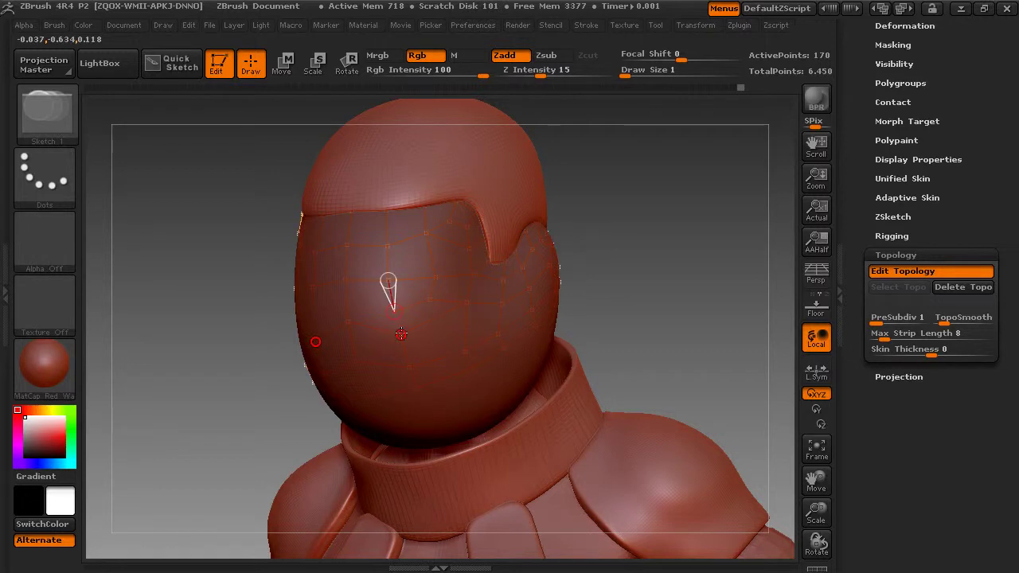
left_click(398, 329)
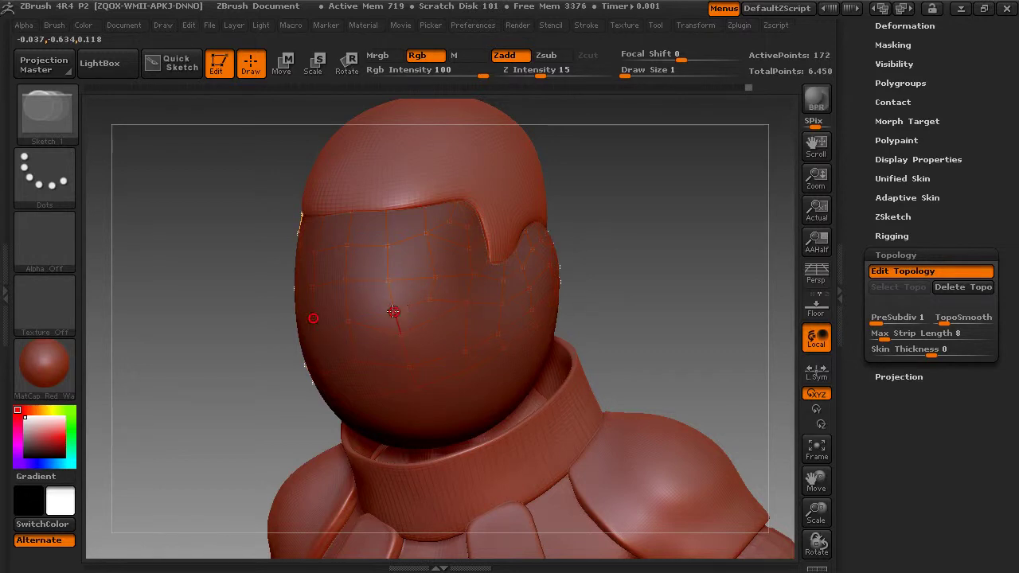
left_click(348, 320)
left_click_drag(738, 279, 715, 278)
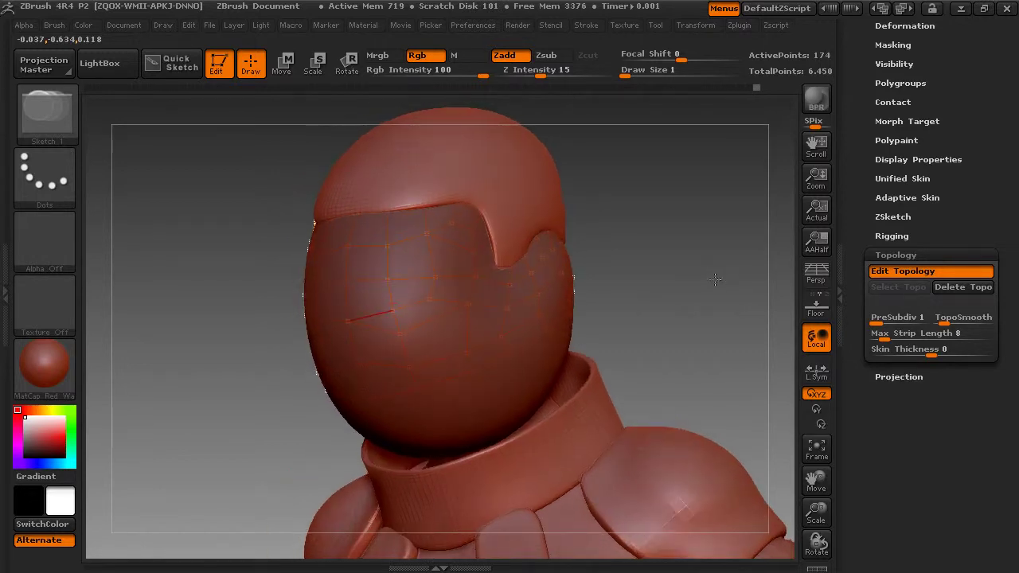
left_click(893, 199)
- Tune the visor's Skin Thickness, toggling the A preview to inspect the thick shell
left_click_drag(857, 253, 857, 157)
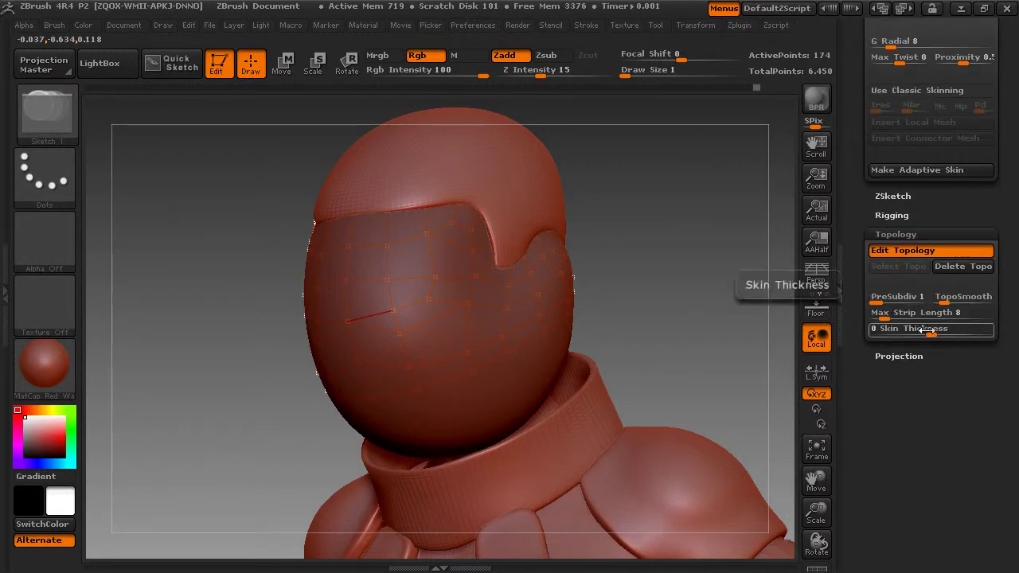
left_click_drag(929, 331, 918, 333)
key("a")
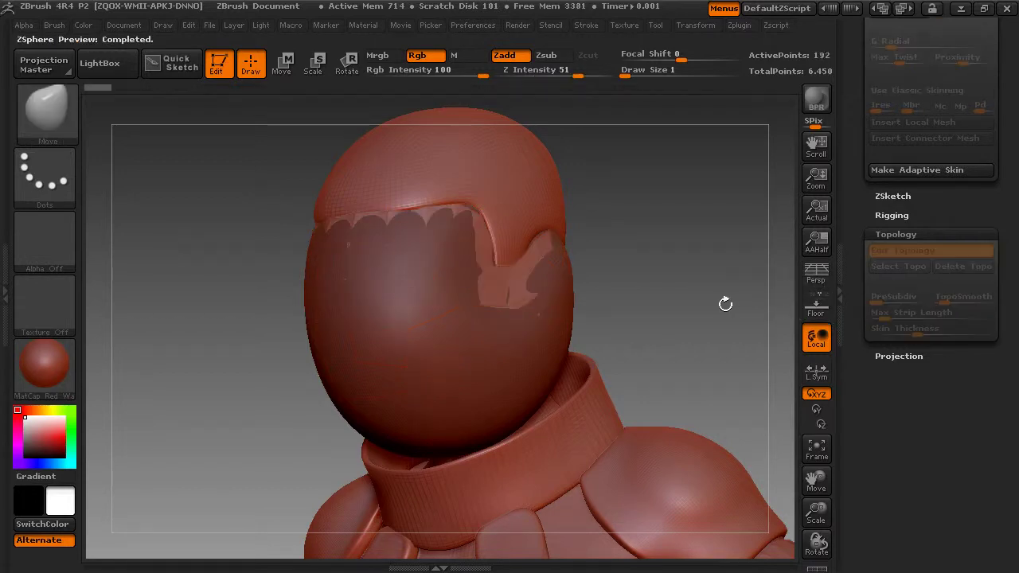
left_click_drag(677, 302, 663, 309)
key("a")
left_click_drag(923, 332, 945, 329)
key("a")
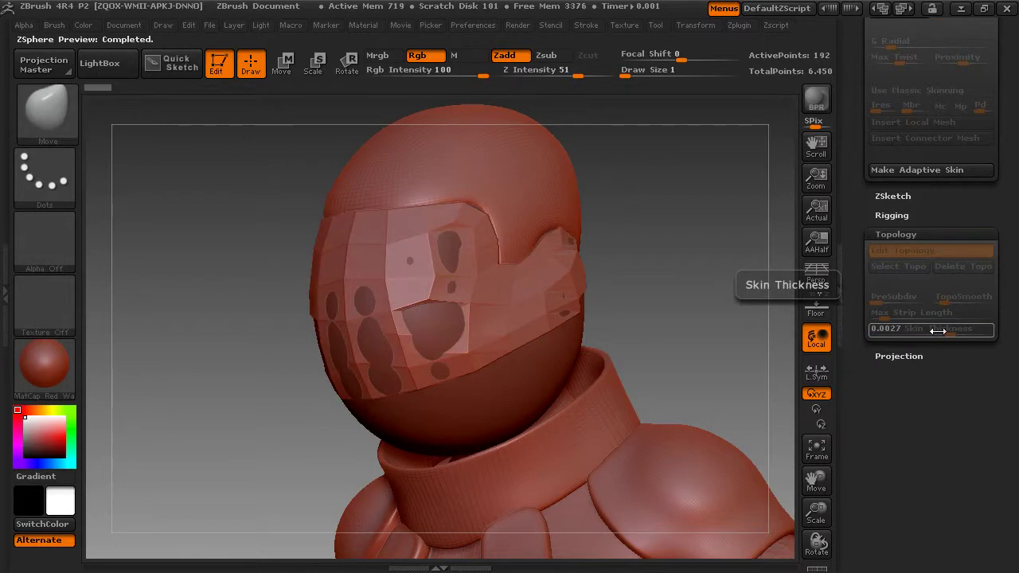
key("a")
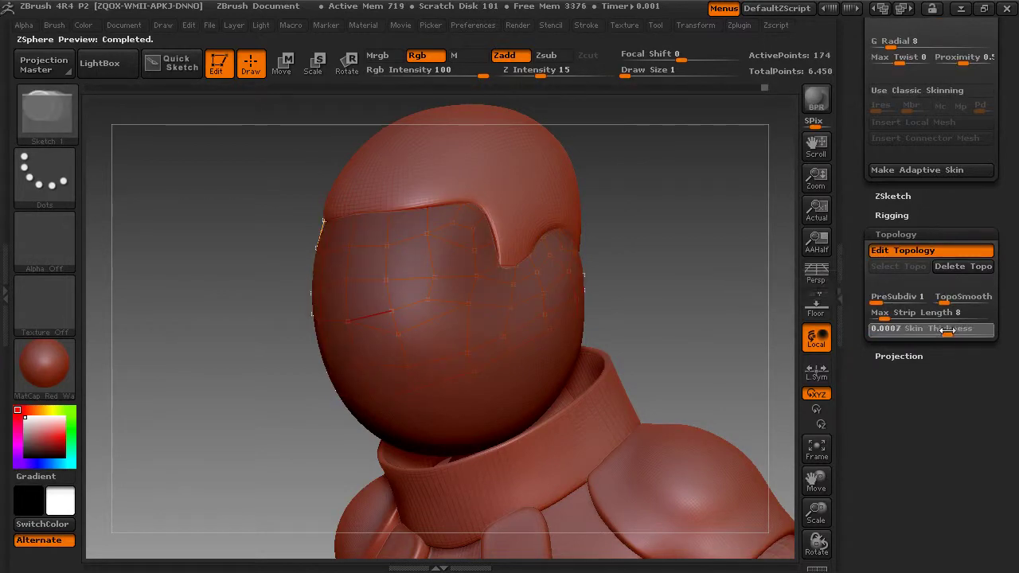
left_click_drag(937, 331, 915, 329)
key("a")
mouse_move(740, 321)
left_mouse_down()
mouse_move(698, 257)
mouse_move(705, 199)
mouse_move(707, 329)
mouse_move(732, 339)
mouse_move(748, 330)
left_mouse_up()
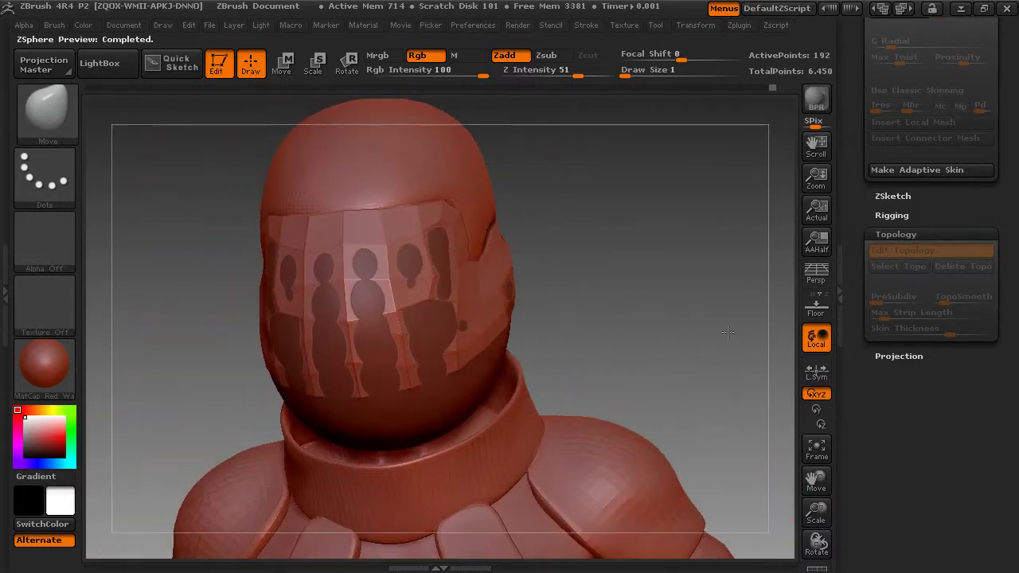
- Generate the adaptive skin mesh and delete the ZSphere1 subtool
left_click(920, 169)
left_click_drag(854, 173, 848, 438)
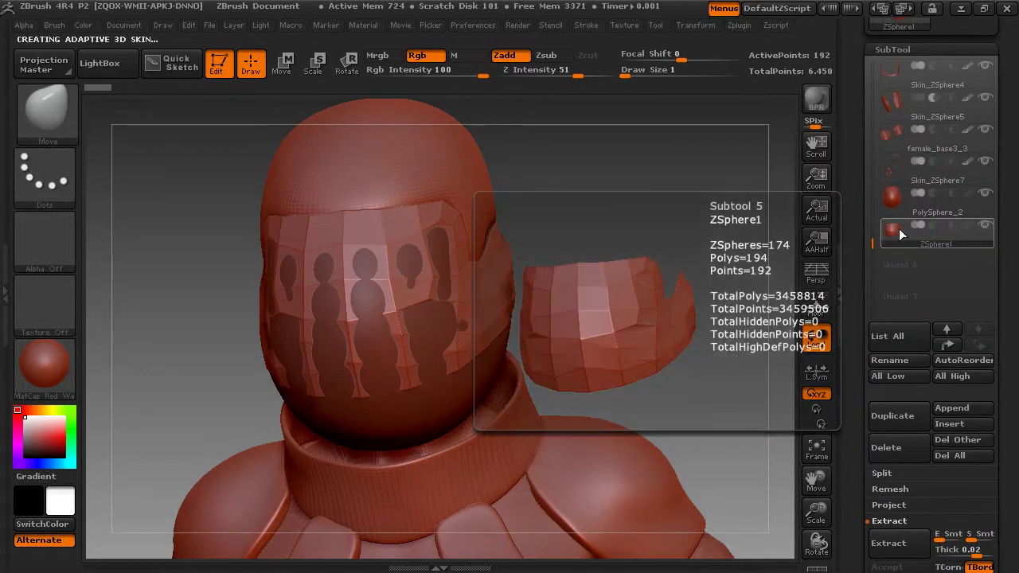
left_click(902, 439)
- Append the visor skin as Skin_ZSphere2, select it, and hide PolySphere_2
left_click(942, 406)
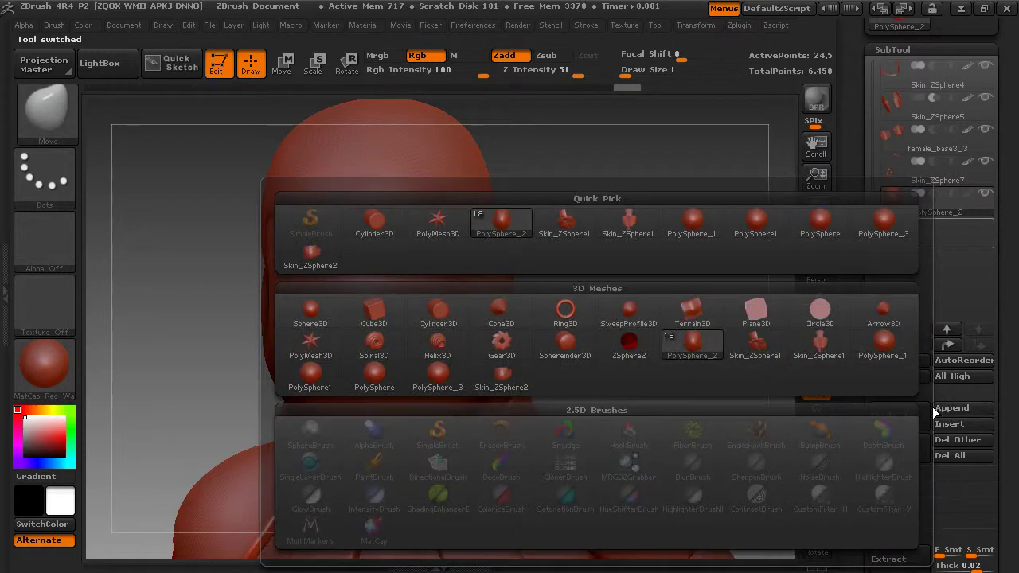
left_click(549, 371)
left_click(900, 229)
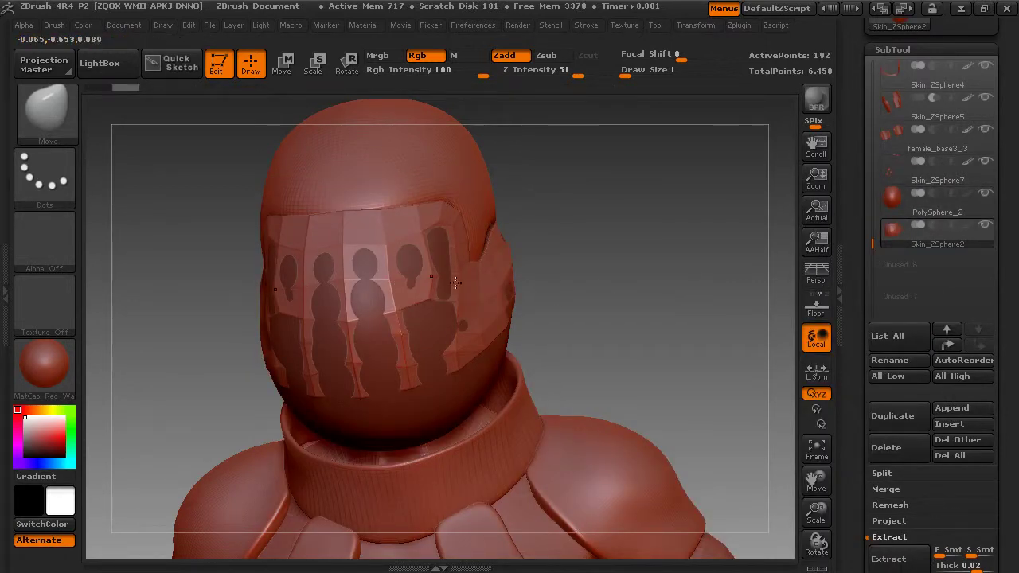
left_click(985, 193)
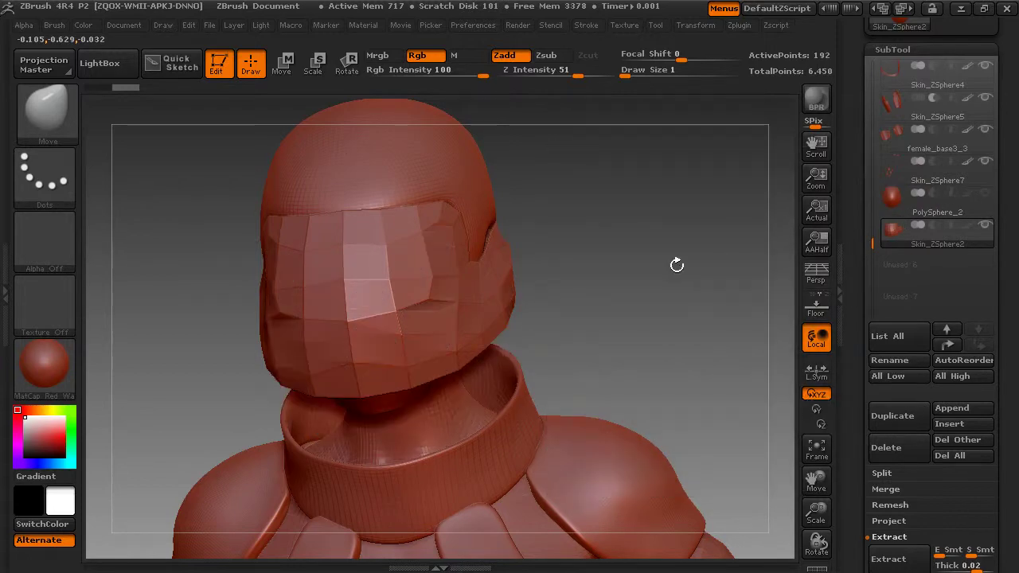
- Subdivide the visor twice, set brush size 38, and reshape its brow crease
mouse_move(678, 265)
left_mouse_down()
mouse_move(217, 284)
mouse_move(376, 289)
left_mouse_up()
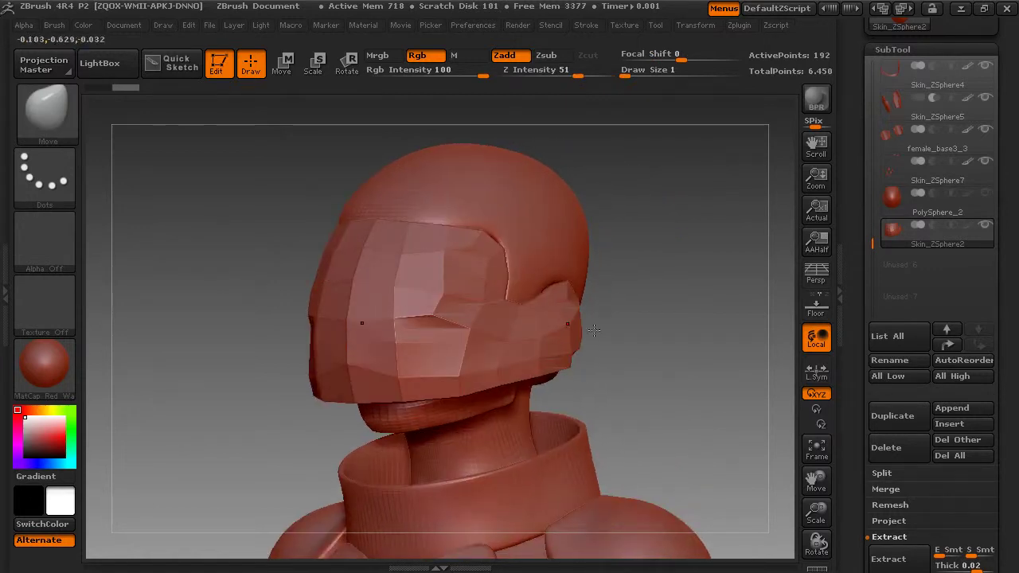
key("ctrl+d")
key("ctrl+d")
key("ctrl+d")
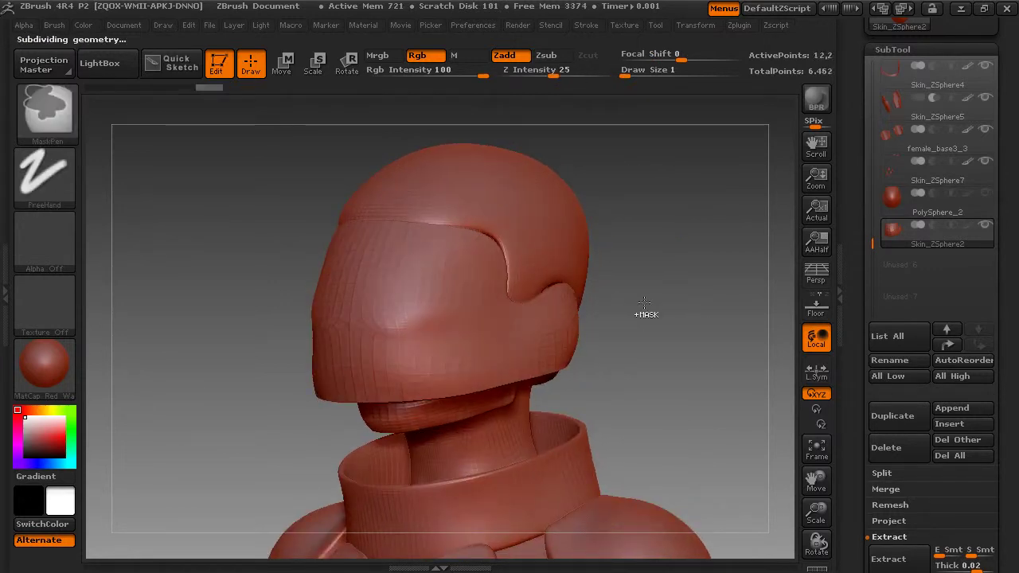
key("ctrl+d")
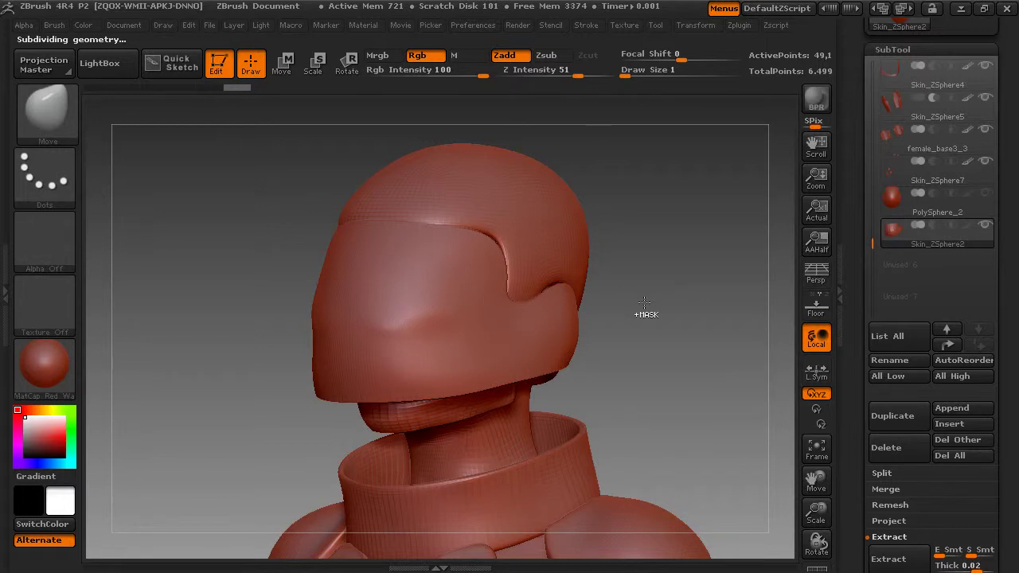
left_click_drag(655, 173, 557, 175)
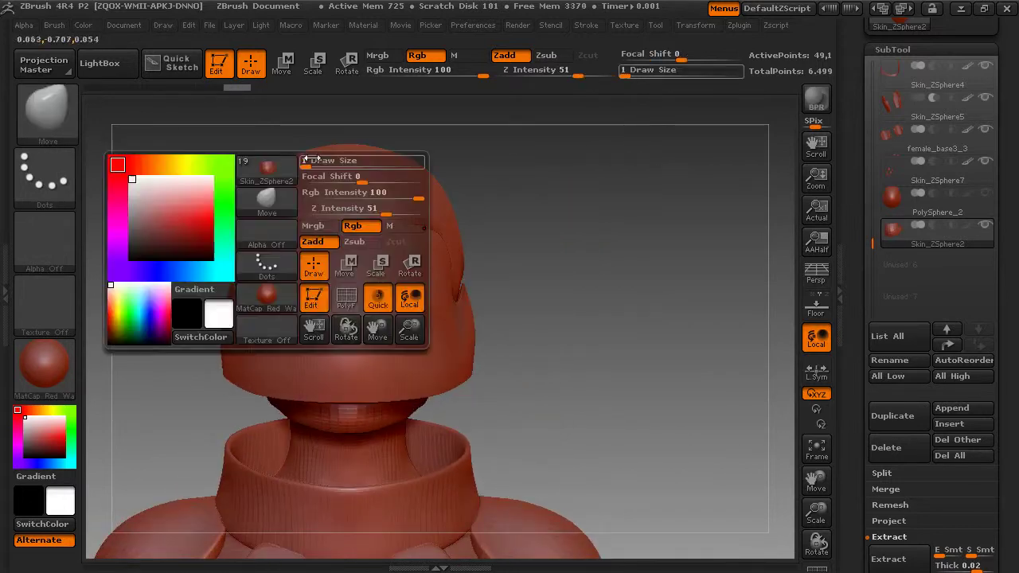
key("space")
left_click_drag(318, 160, 341, 160)
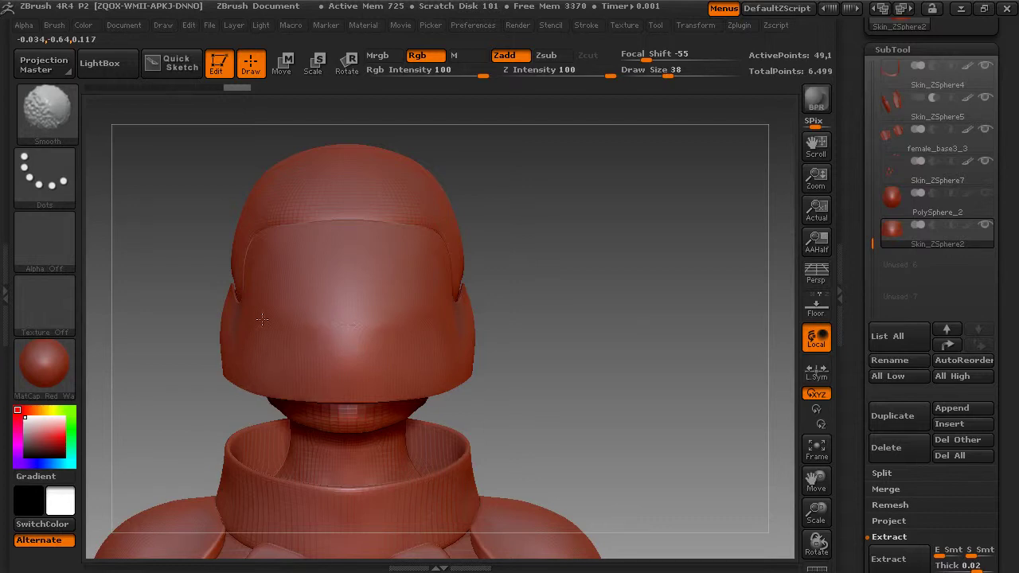
left_click_drag(302, 175, 219, 139)
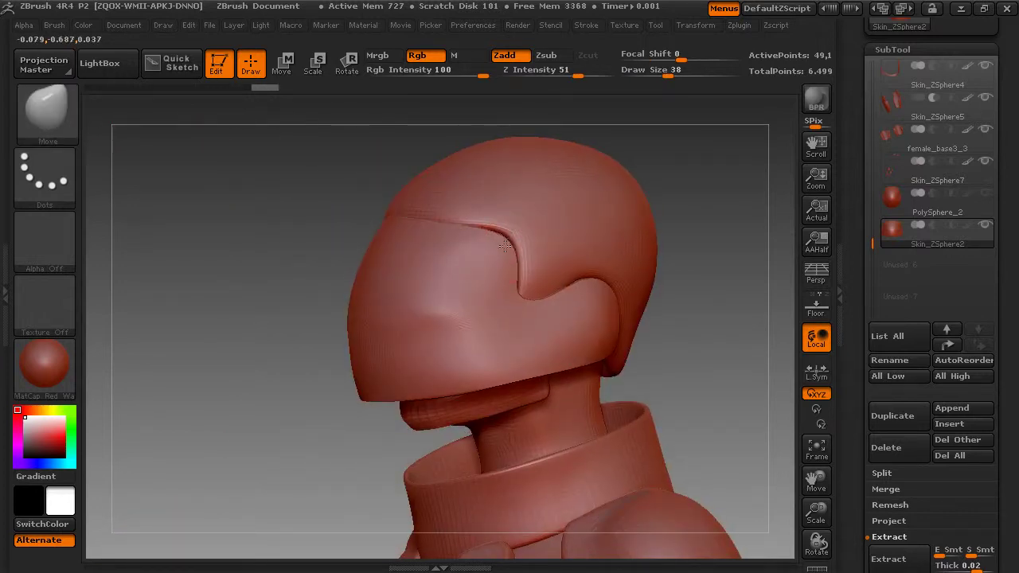
left_click_drag(506, 239, 397, 218)
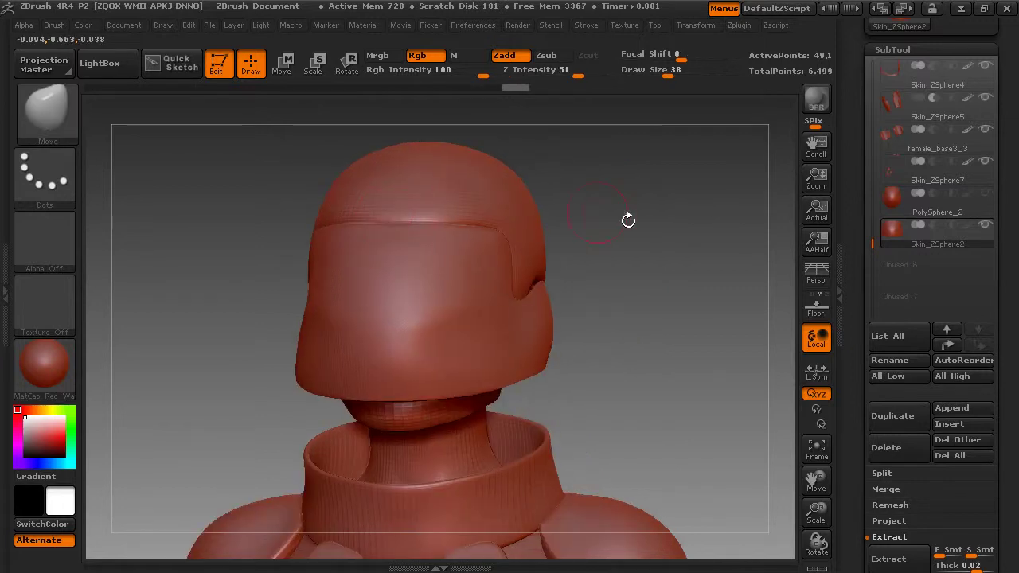
- At brush size 61, push the visor bulge over the ear into shape
left_click_drag(628, 220, 598, 264)
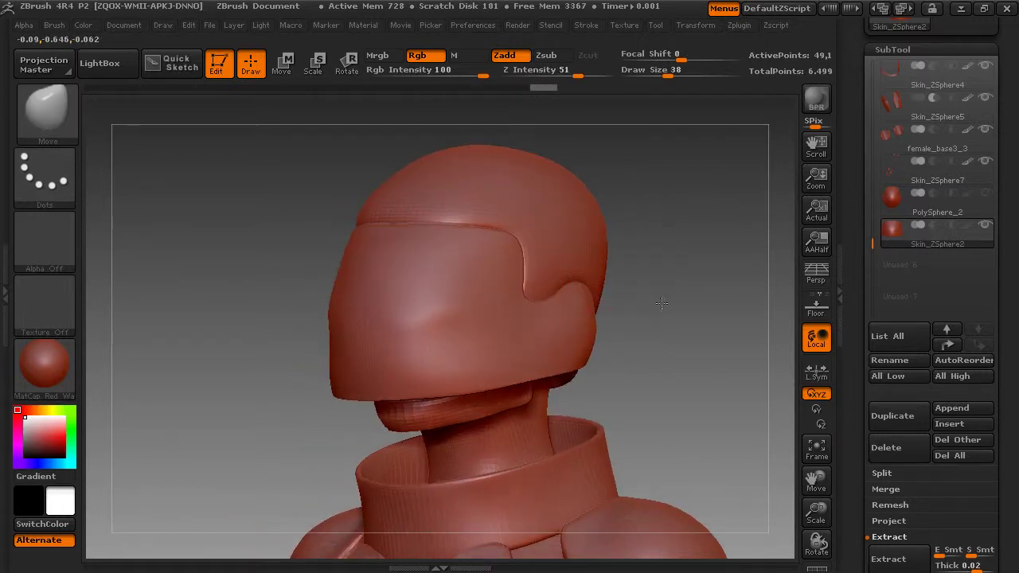
left_click_drag(685, 286, 611, 304)
left_click_drag(739, 285, 716, 285)
mouse_move(748, 319)
left_mouse_down()
mouse_move(612, 319)
mouse_move(604, 293)
left_mouse_up()
left_click_drag(626, 344, 628, 340)
left_click_drag(606, 295, 599, 293)
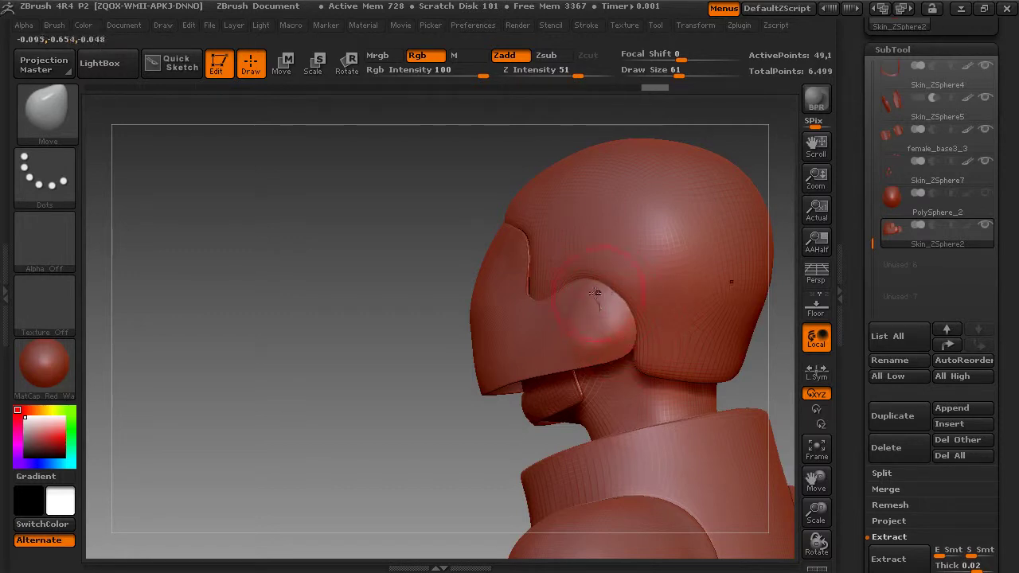
mouse_move(398, 311)
left_mouse_down()
mouse_move(464, 290)
mouse_move(490, 253)
left_mouse_up()
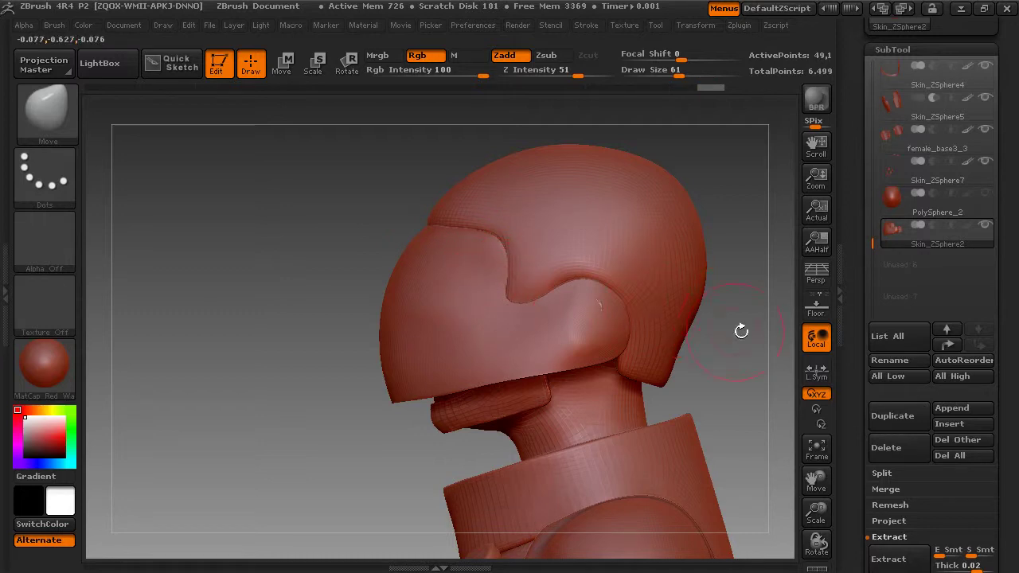
left_click_drag(741, 332, 716, 302)
left_click_drag(584, 305, 589, 298)
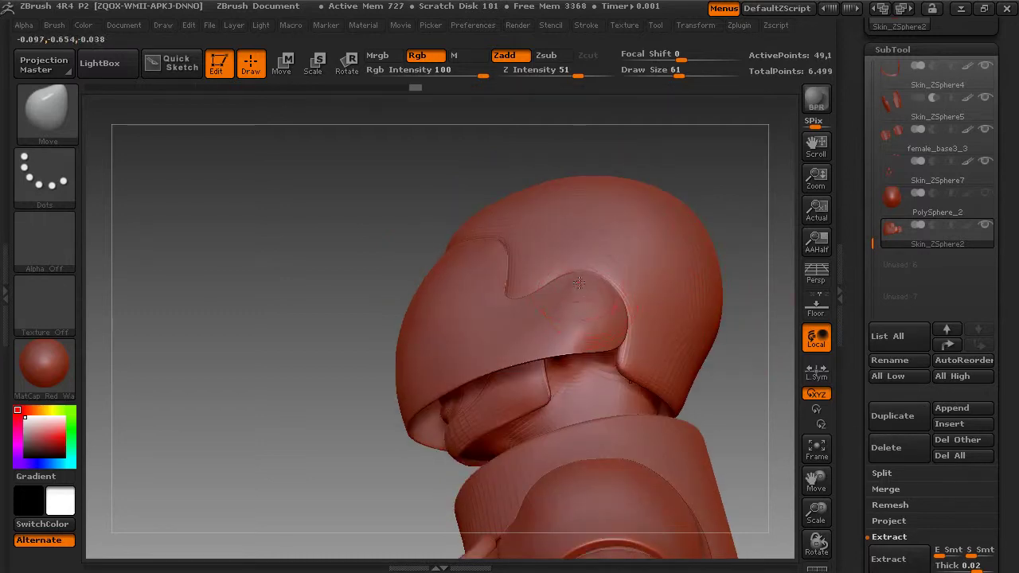
mouse_move(750, 386)
left_mouse_down()
mouse_move(755, 409)
mouse_move(705, 332)
mouse_move(618, 243)
left_mouse_up()
- Polish the lumpy patches on the visor face with the hPolish brush
left_click(57, 112)
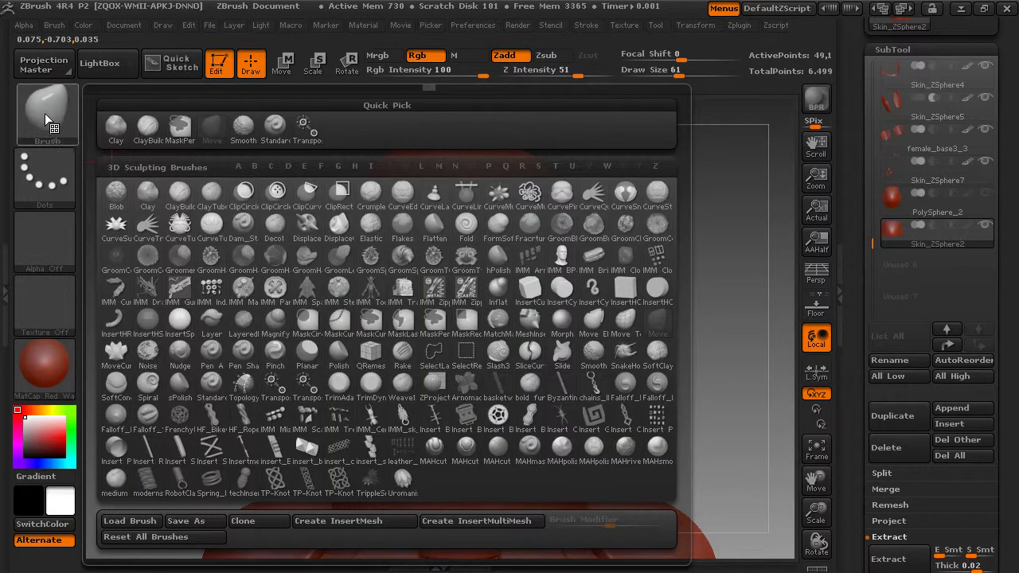
key("h")
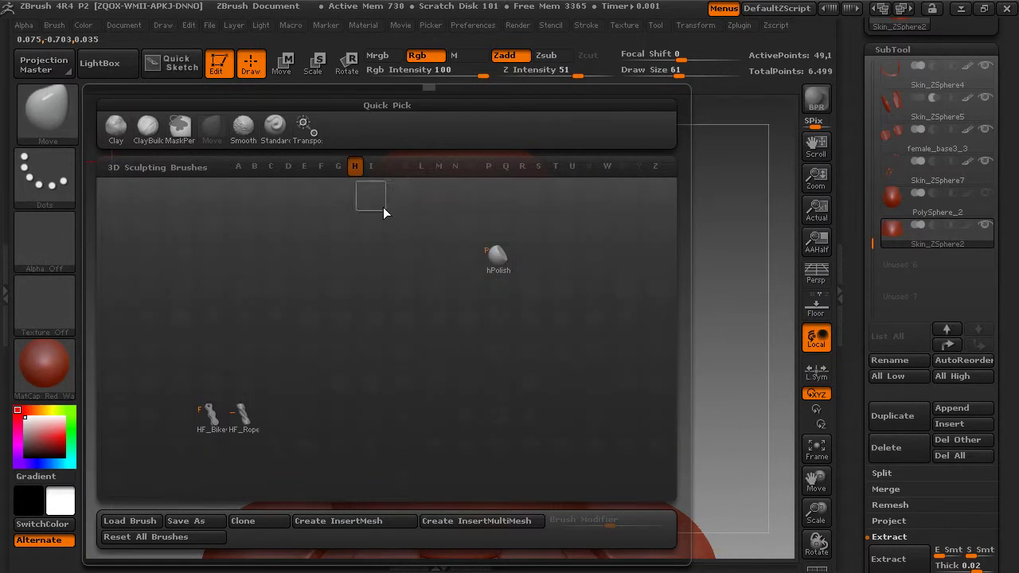
left_click(499, 257)
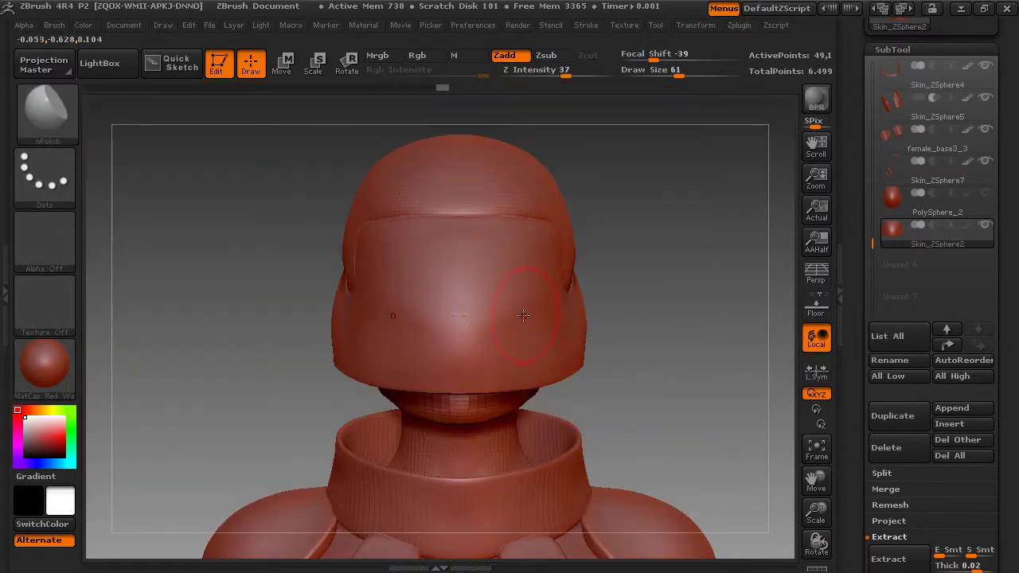
left_click_drag(592, 362, 496, 295)
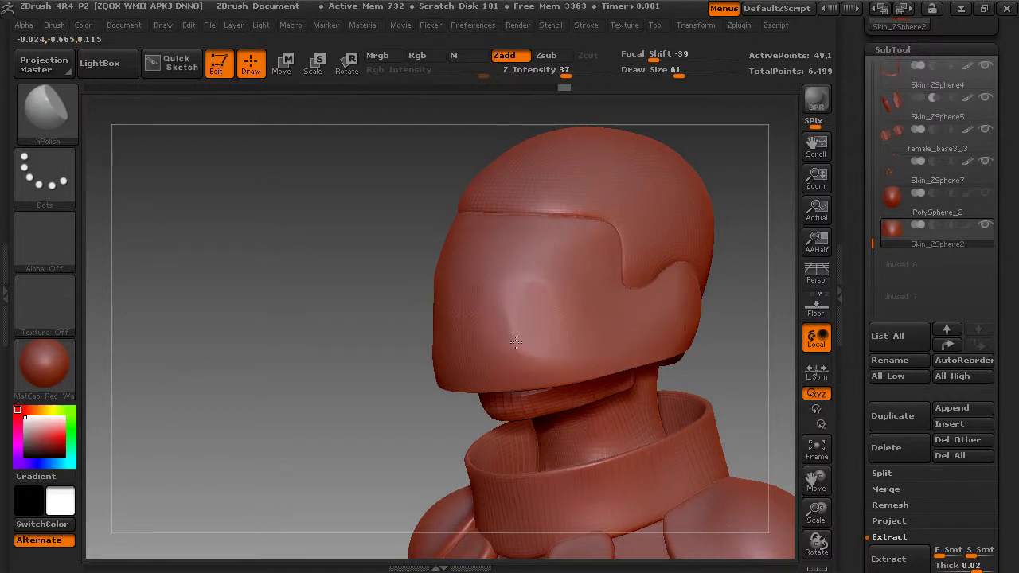
left_click_drag(466, 296, 528, 281, "shift")
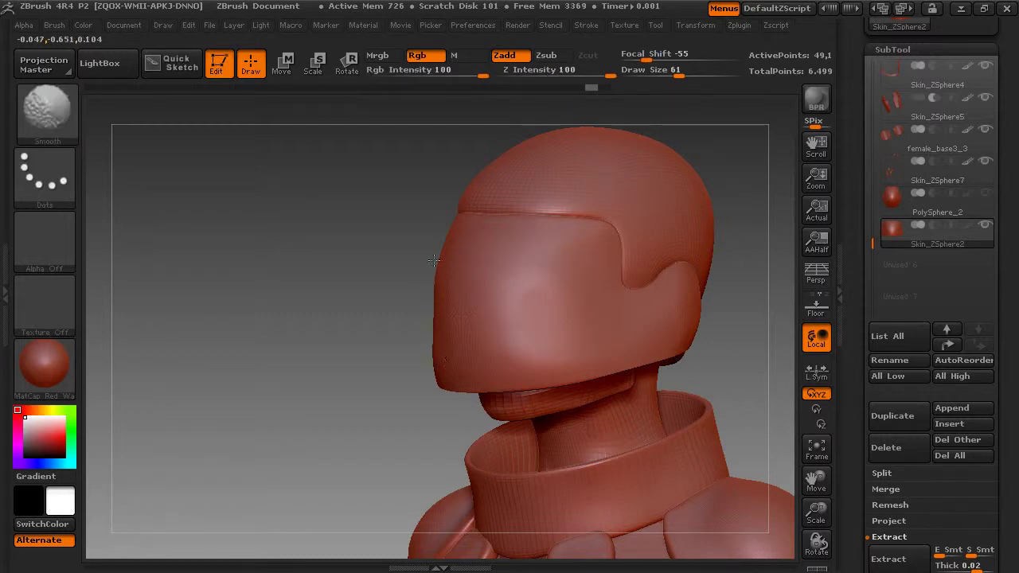
mouse_move(353, 295)
left_mouse_down()
mouse_move(500, 307)
mouse_move(473, 312)
left_mouse_up()
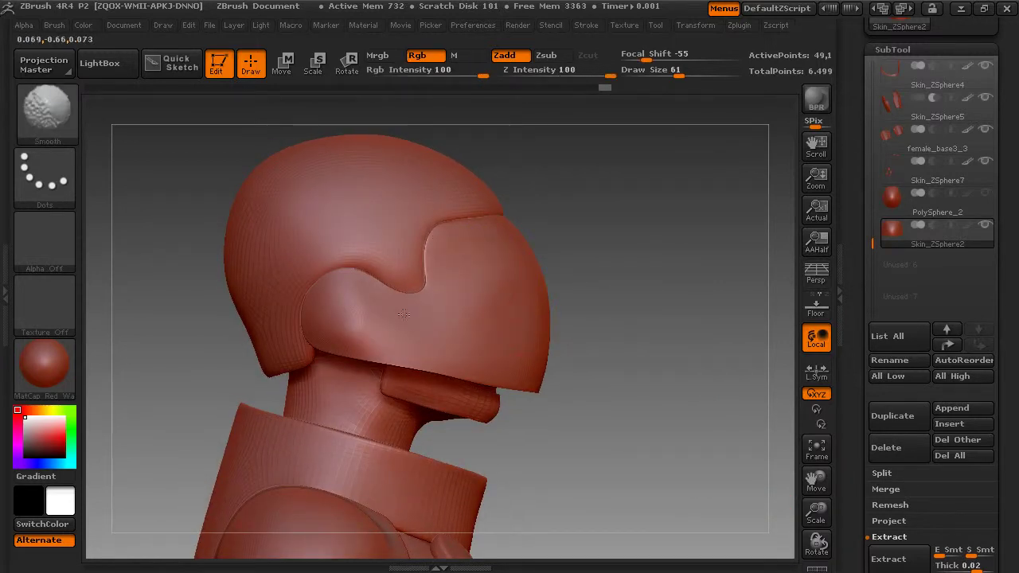
- Swell the helmet's lower sides outward with the Move brush at size 110
key("b")
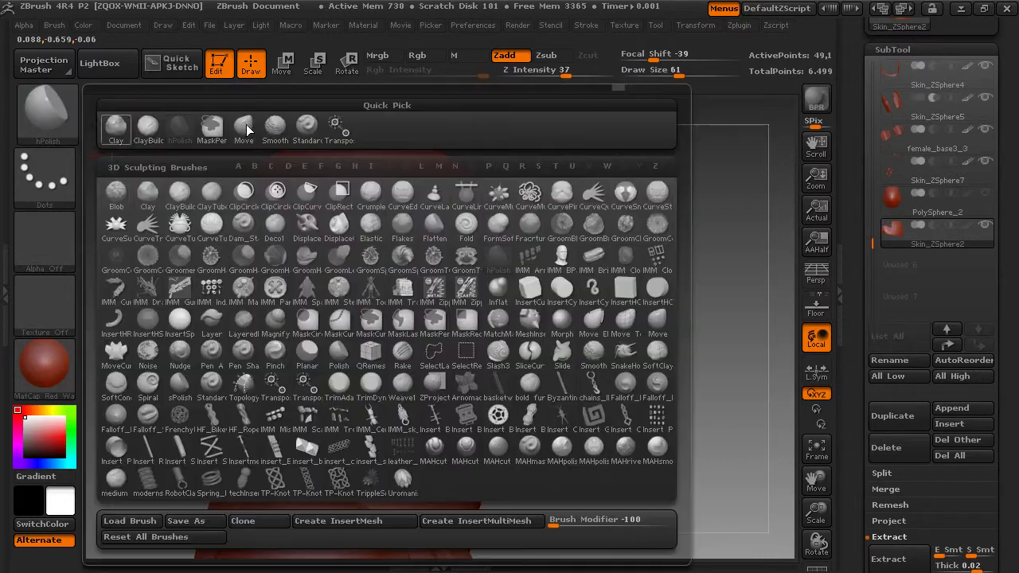
left_click(246, 131)
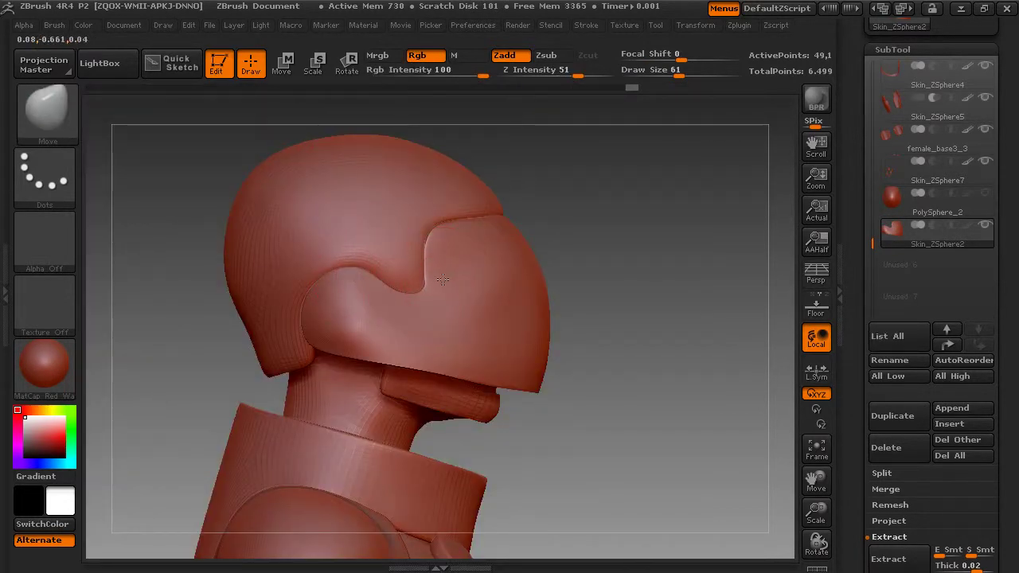
mouse_move(572, 279)
left_mouse_down()
mouse_move(434, 359)
mouse_move(456, 328)
left_mouse_up()
key("space")
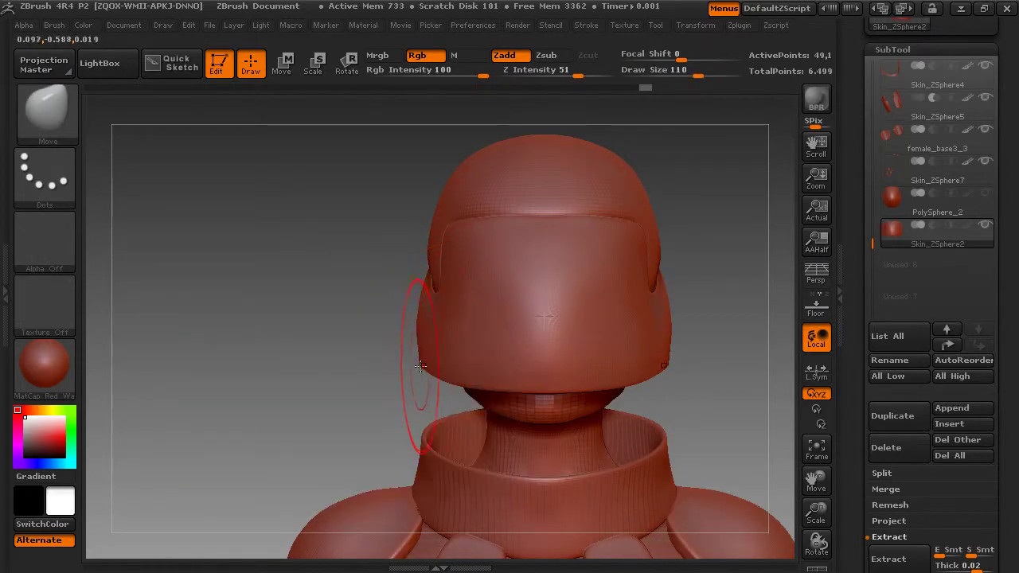
mouse_move(419, 365)
left_mouse_down()
mouse_move(417, 374)
mouse_move(463, 381)
left_mouse_up()
- Shift-smooth the helmet's cheek and visor area from the side
left_click_drag(358, 369, 363, 280)
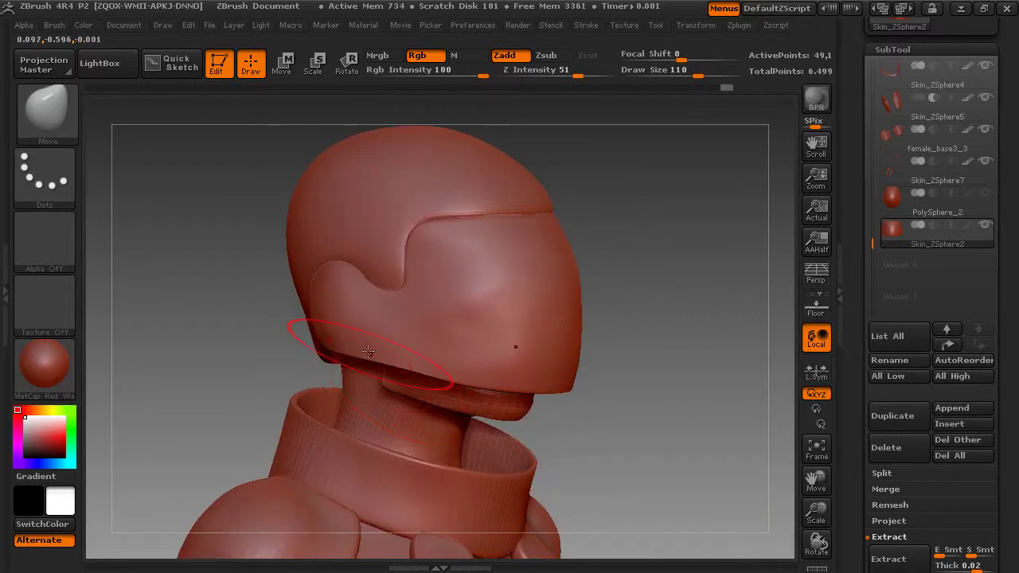
key("shift")
left_click_drag(480, 316, 494, 309, "shift")
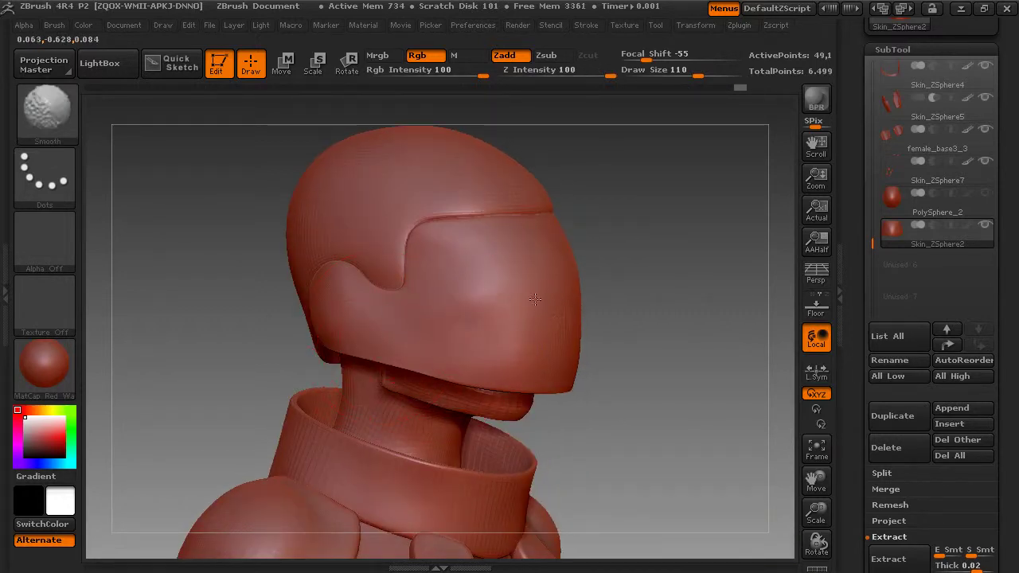
left_click_drag(589, 326, 643, 209)
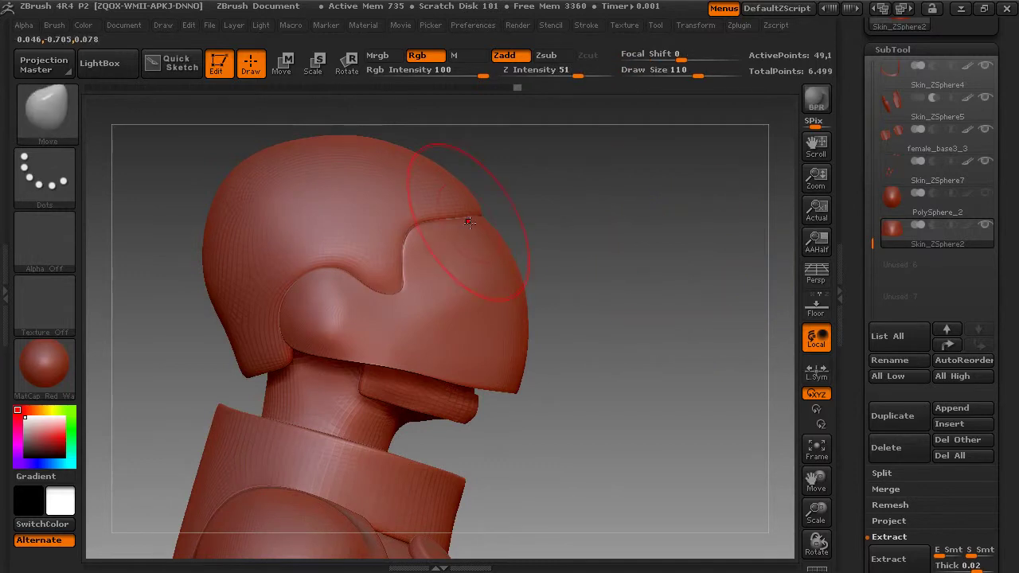
left_click_drag(605, 239, 525, 247, "shift")
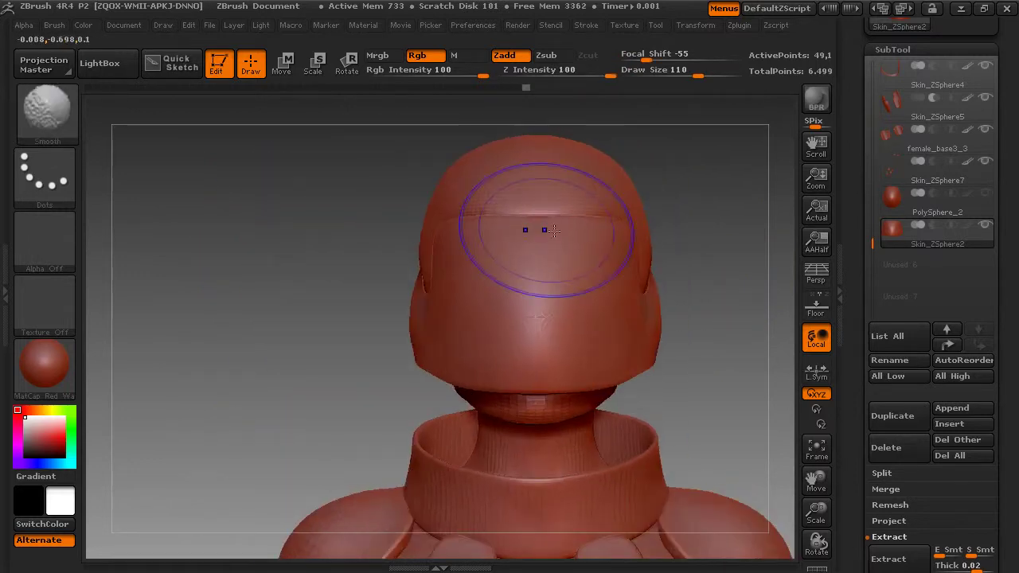
left_click(820, 451)
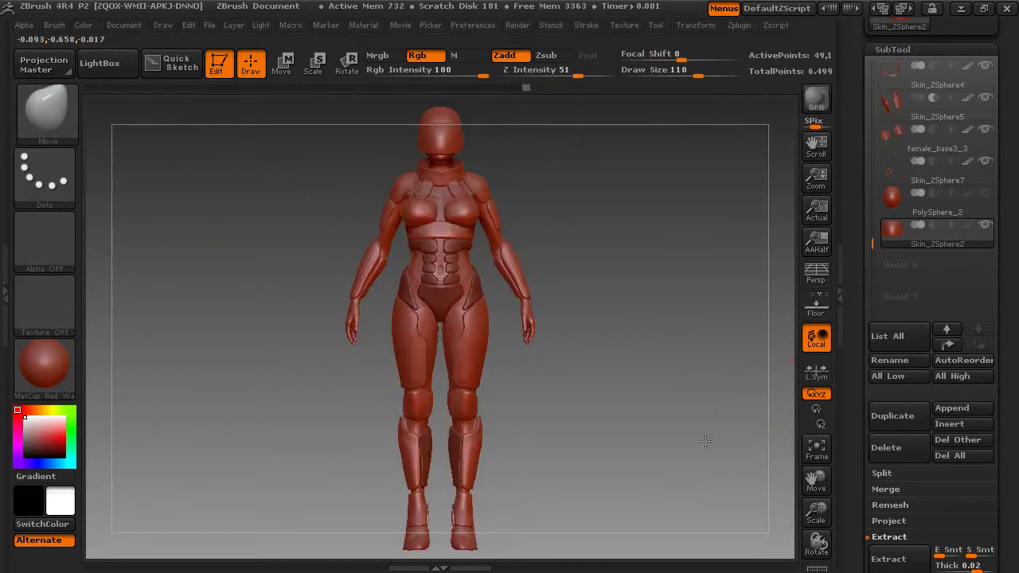
mouse_move(717, 445)
left_mouse_down()
mouse_move(693, 444)
mouse_move(678, 324)
left_mouse_up()
left_click(738, 24)
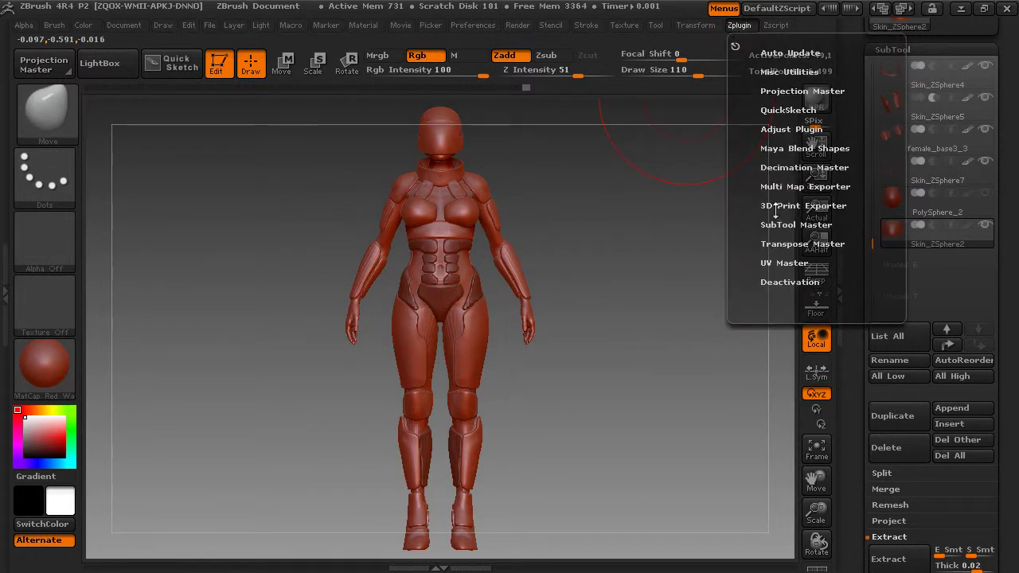
left_click(777, 262)
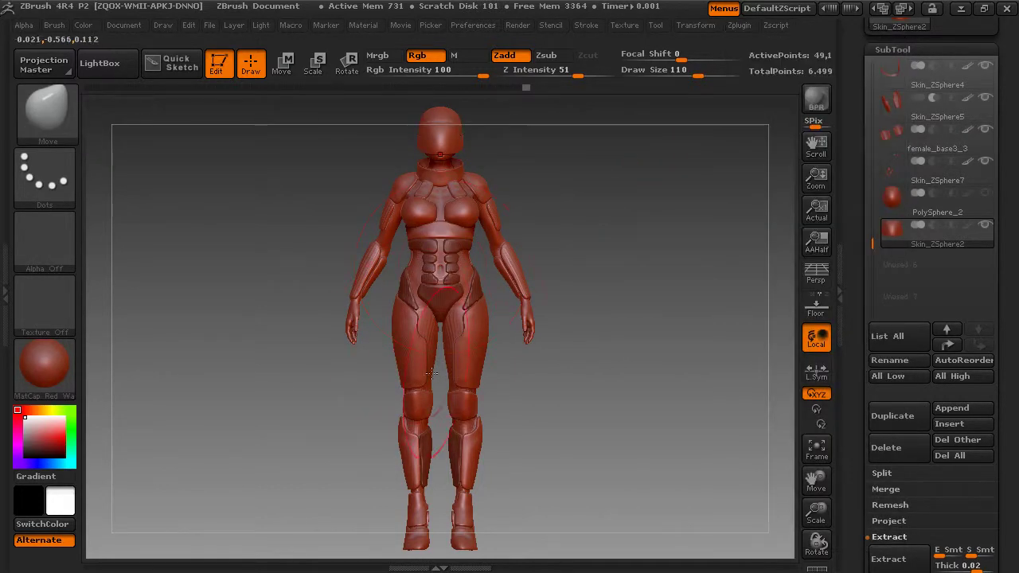